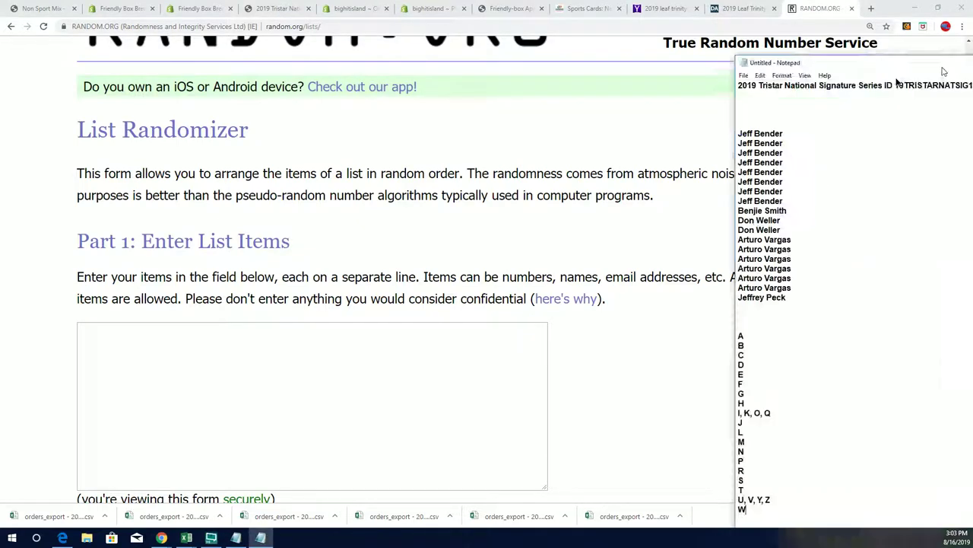
Move the Notepad owner list to the screen centre and select the series ID 19TRISTARNATSIG168.
drag(946, 17, 536, 43)
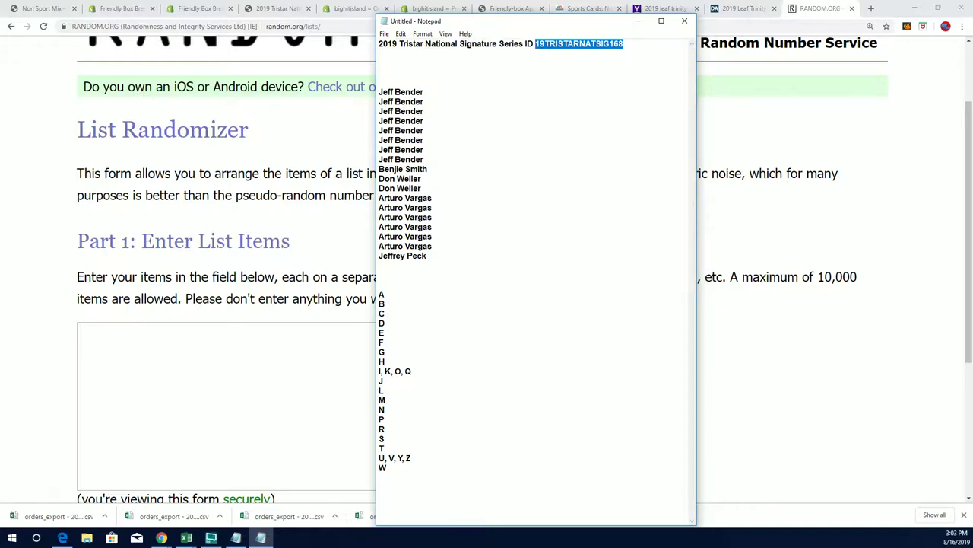
key(alt+Tab)
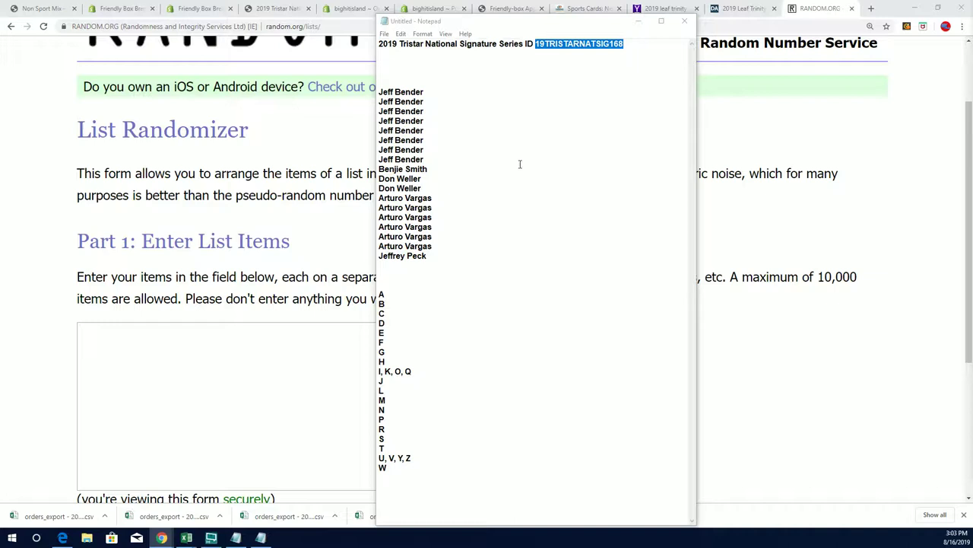
drag(625, 43, 536, 43)
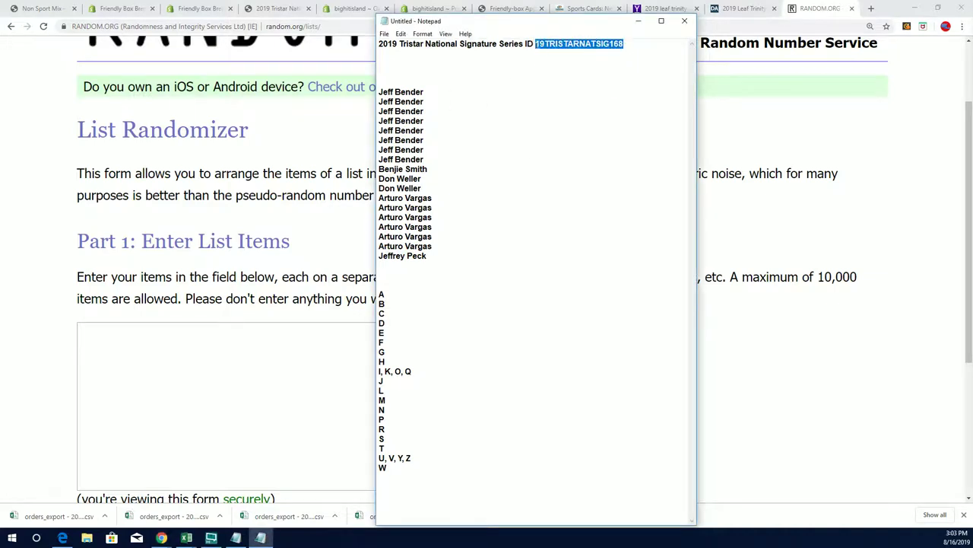
double_click(620, 45)
Copy the owner names from Notepad into the List Randomizer entry box.
drag(429, 257, 378, 92)
right_click(388, 100)
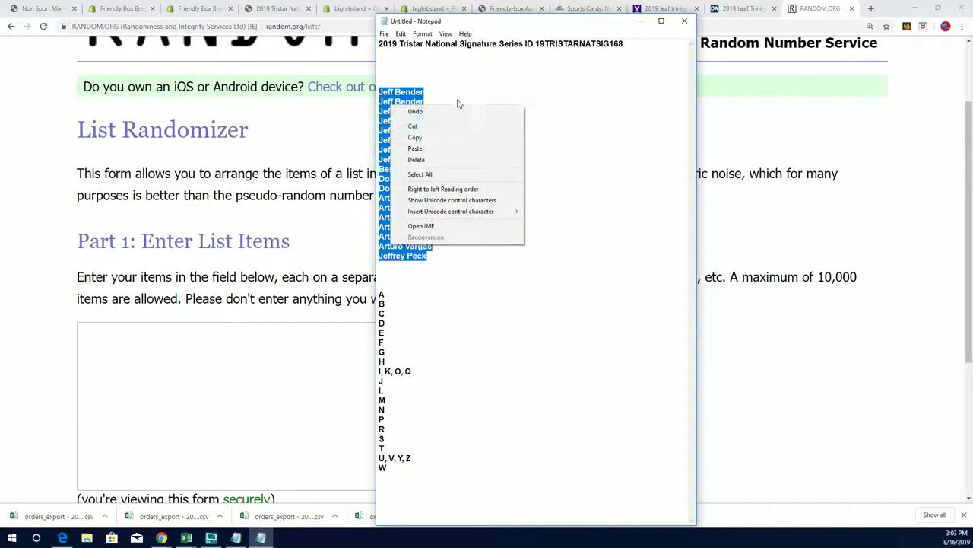
click(430, 137)
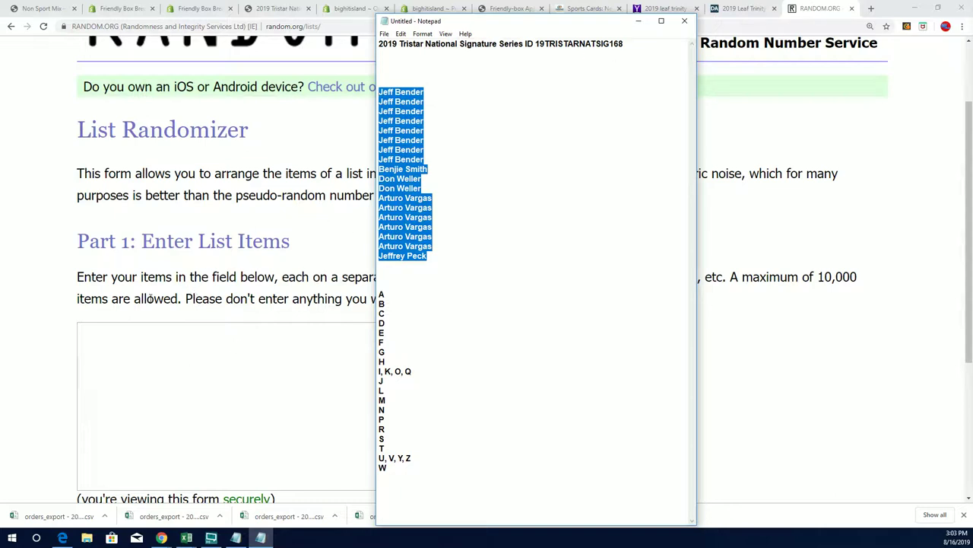
click(87, 383)
right_click(80, 334)
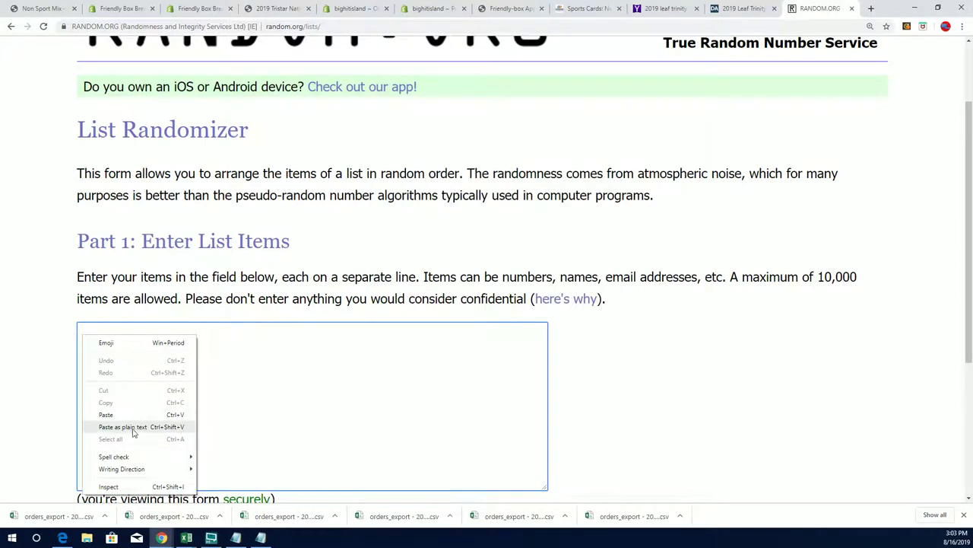
click(106, 414)
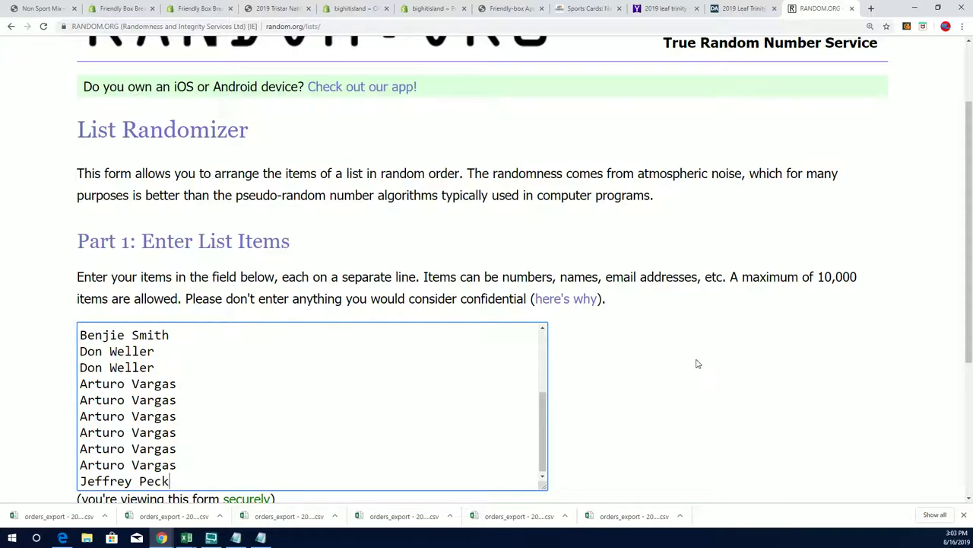
Randomize the pasted names and select the item count of 18.
scroll(673, 380, down, 3)
click(119, 387)
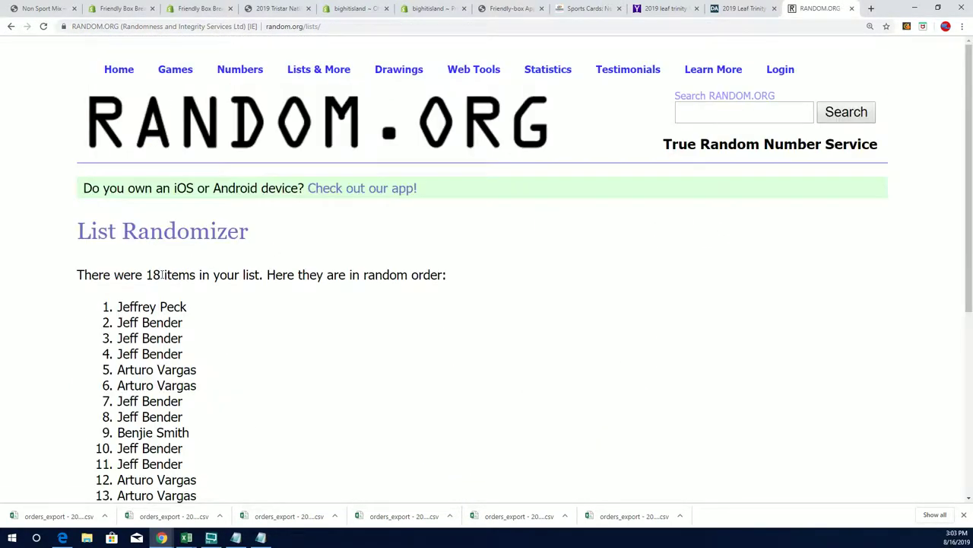
drag(162, 274, 146, 275)
Reset to a blank List Randomizer form from the Lists & More menu.
mouse_move(348, 69)
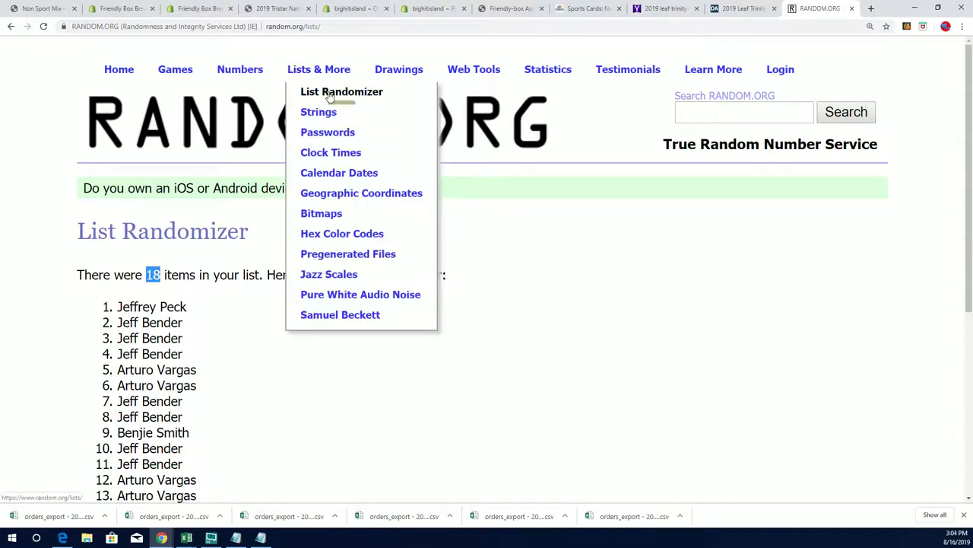
click(329, 93)
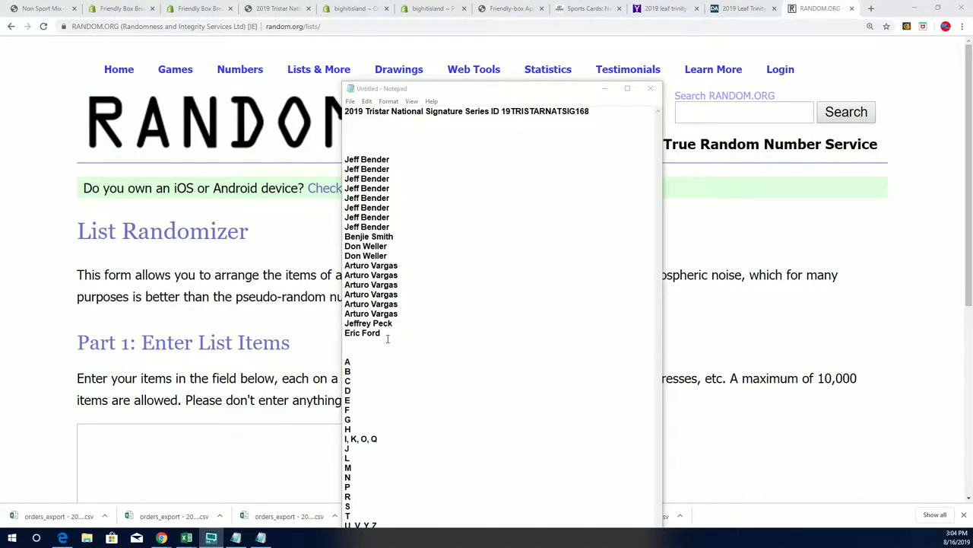
Copy all 19 owner names from Notepad and paste them into the list box.
drag(384, 332, 349, 162)
right_click(367, 175)
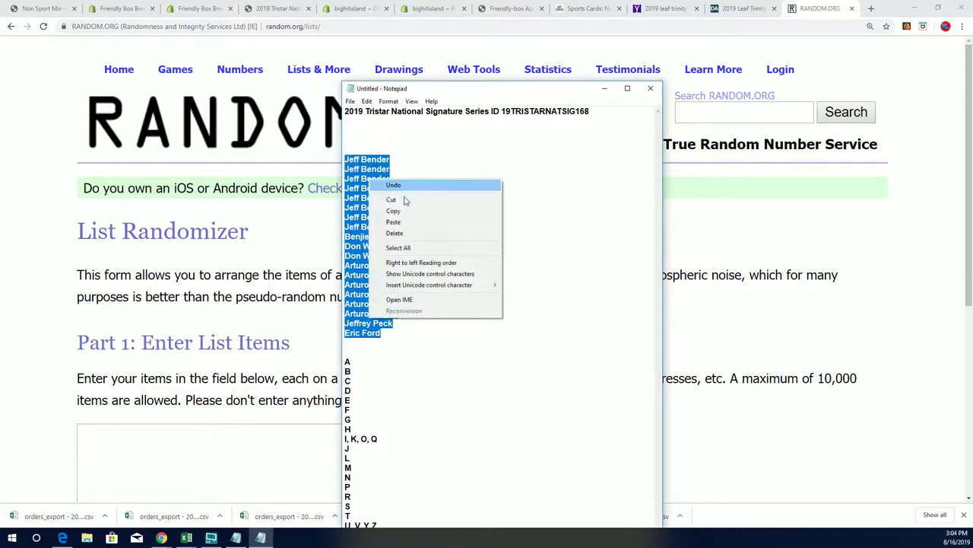
click(391, 209)
click(145, 432)
right_click(144, 432)
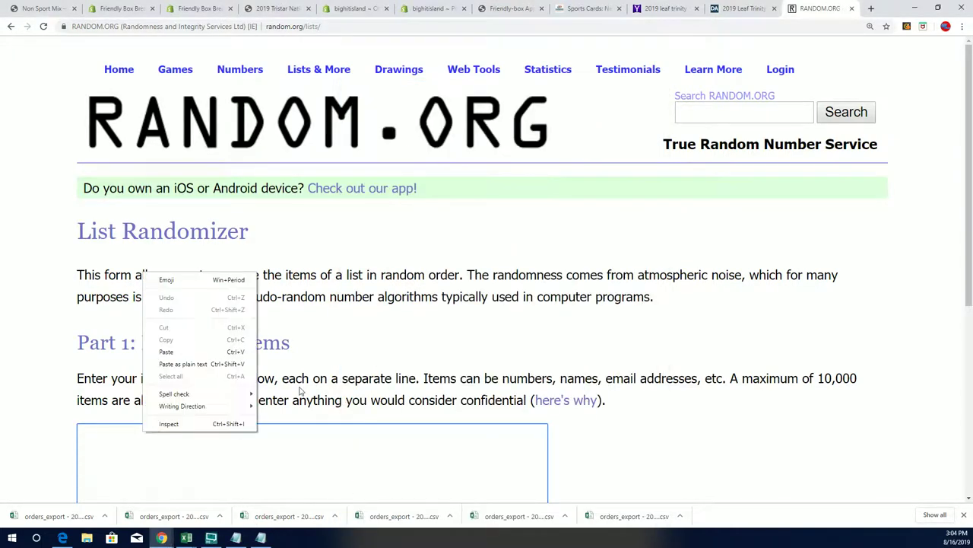
click(145, 349)
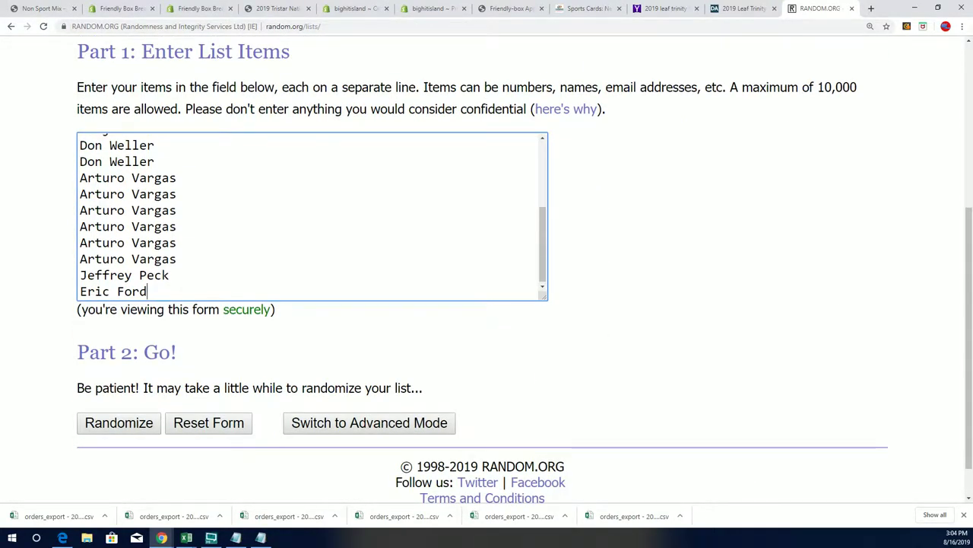
key(alt+Tab)
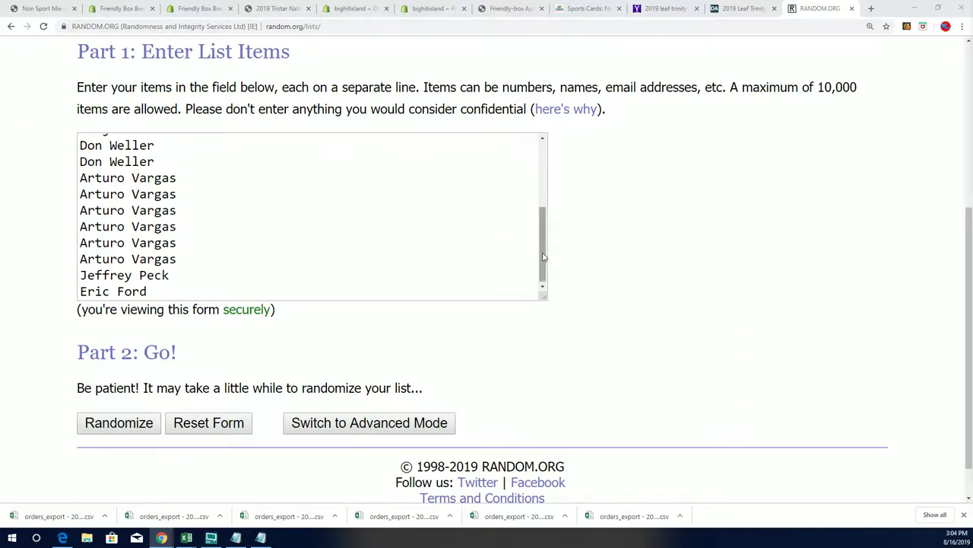
Shuffle the 19-name owner list seven times with Randomize and Again!
drag(543, 260, 582, 257)
click(650, 279)
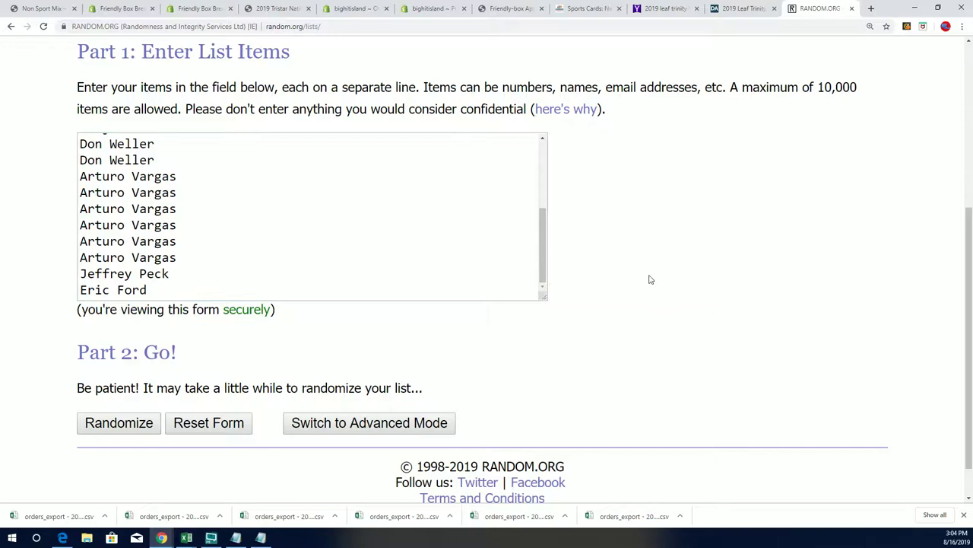
scroll(630, 257, up, 4)
scroll(317, 225, down, 5)
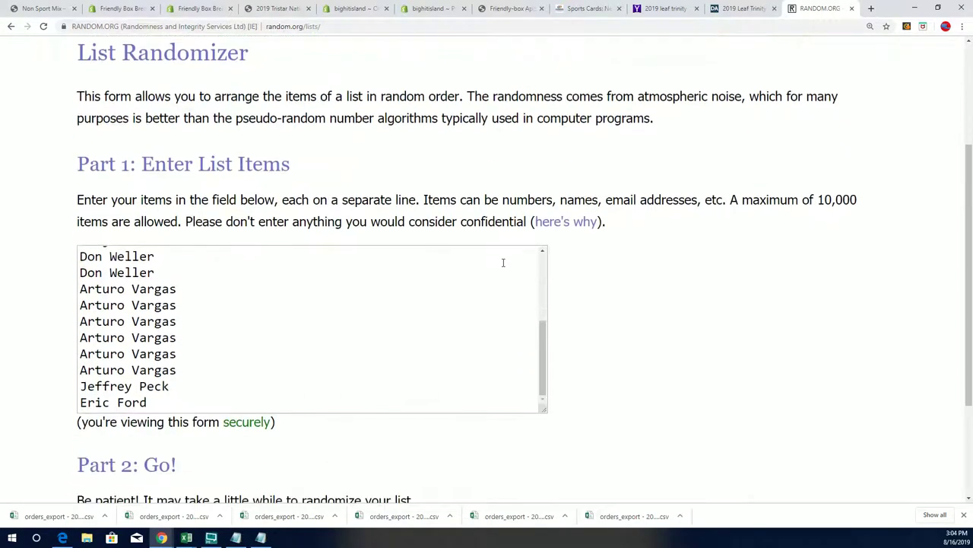
click(134, 379)
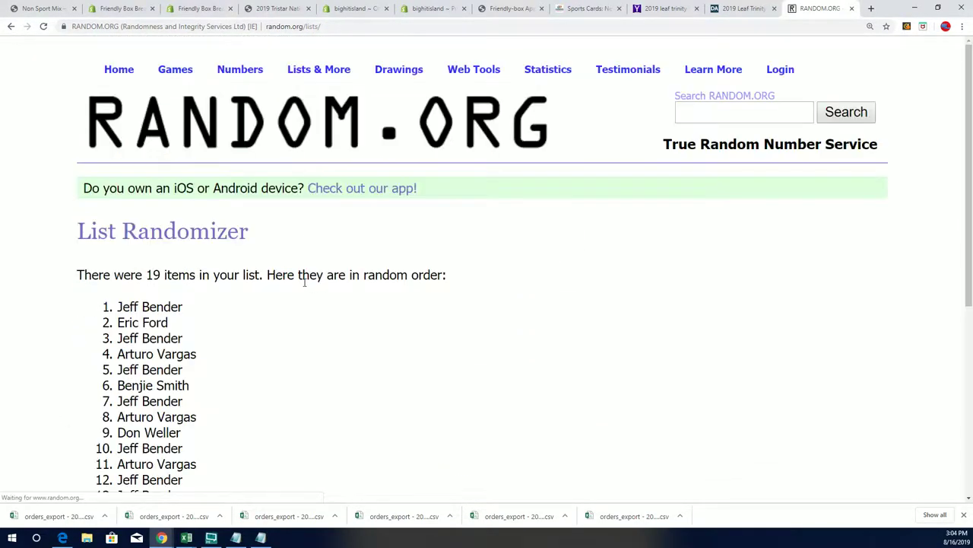
scroll(304, 286, down, 5)
click(101, 379)
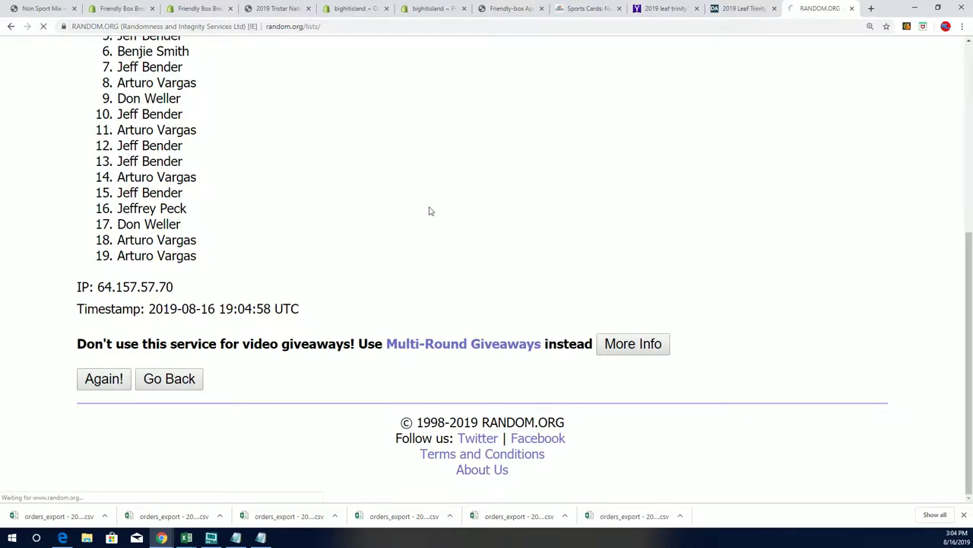
scroll(389, 272, down, 5)
click(104, 391)
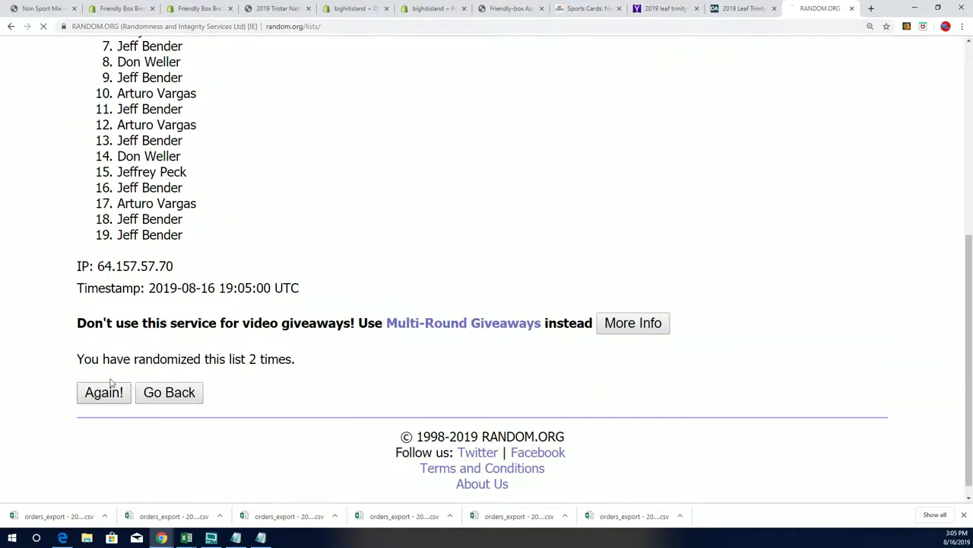
scroll(271, 294, down, 5)
click(98, 386)
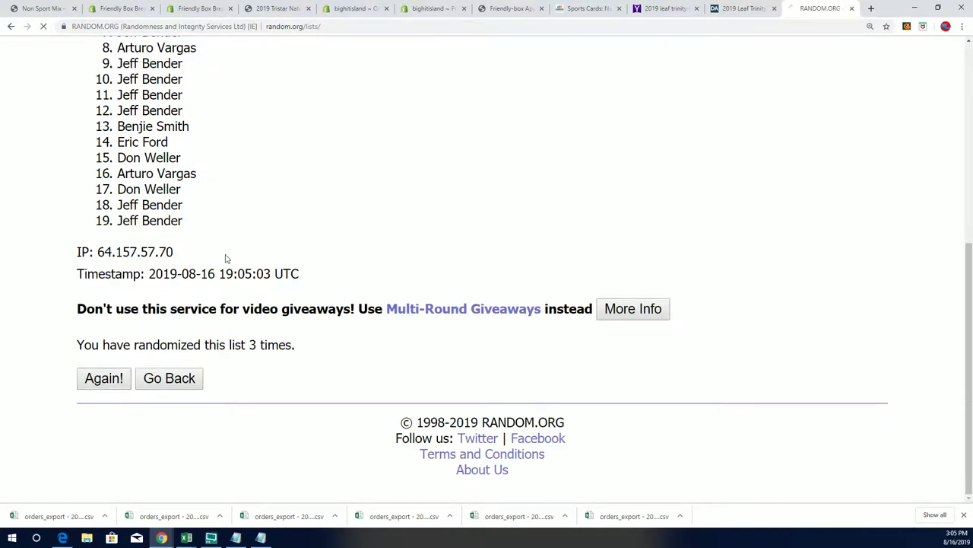
scroll(245, 287, down, 5)
click(104, 443)
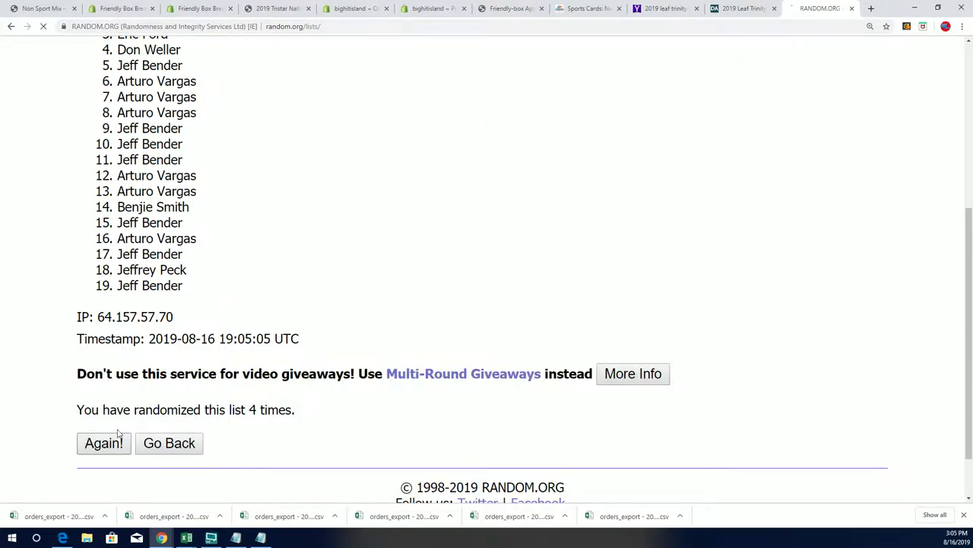
scroll(288, 328, down, 2)
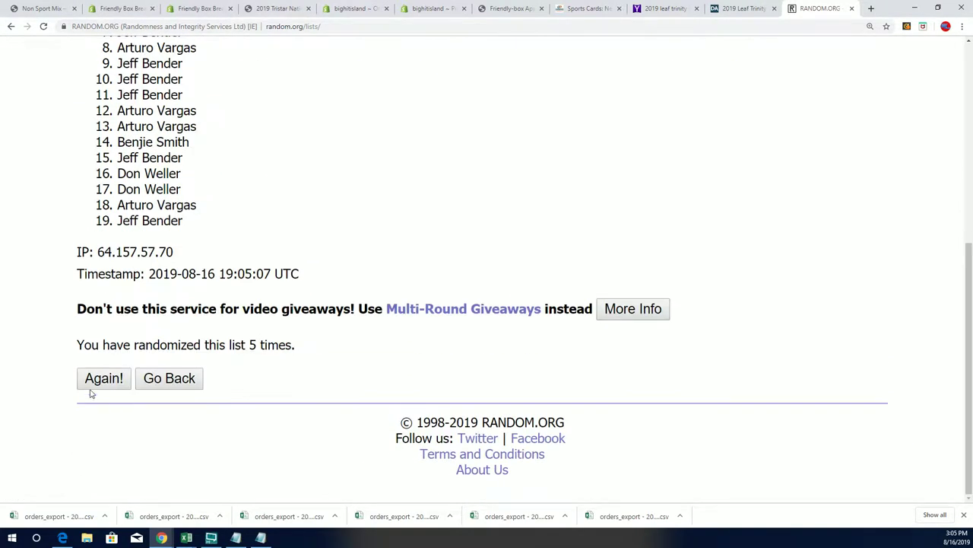
click(95, 384)
scroll(252, 321, down, 5)
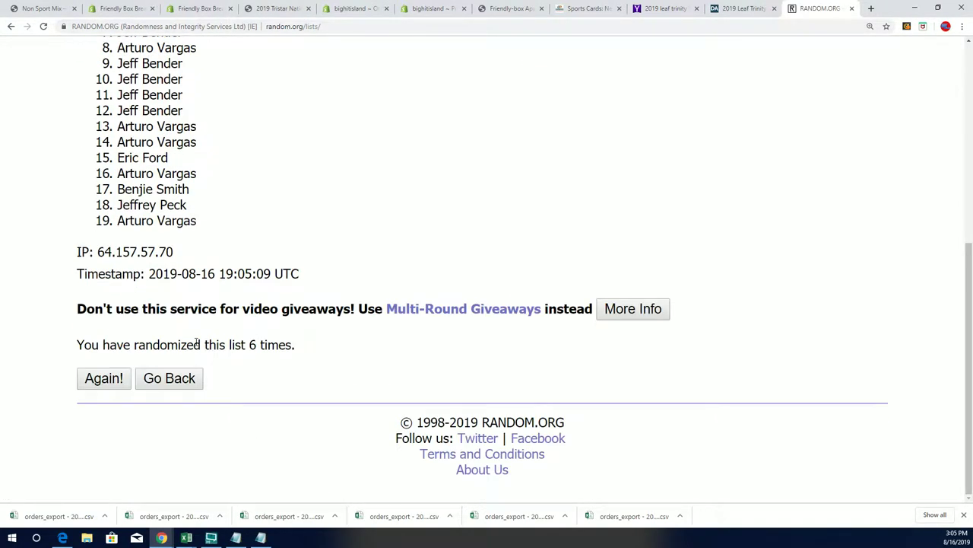
click(106, 373)
scroll(330, 210, down, 3)
Copy the 19 shuffled names into Excel's Owner column at A2:A20, then select B2.
drag(114, 102, 238, 383)
right_click(166, 151)
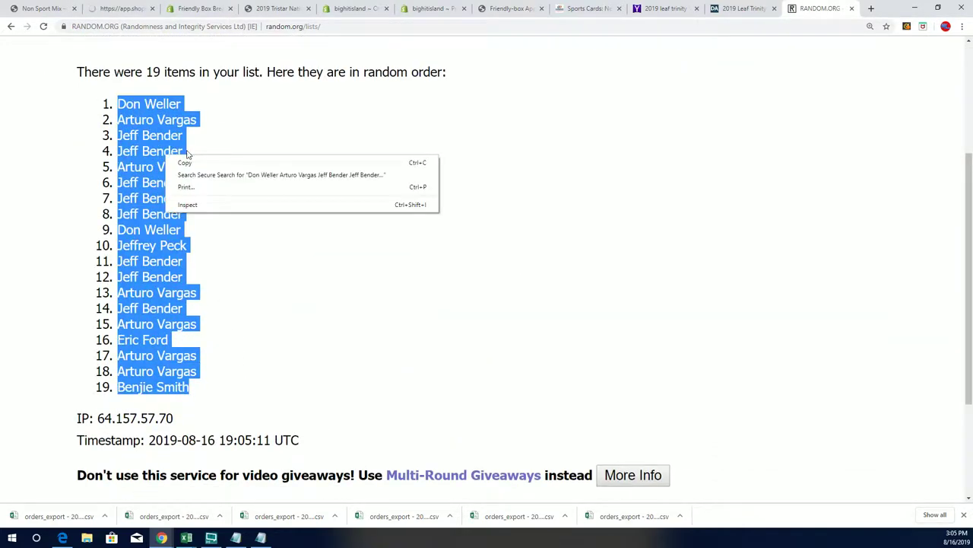
click(186, 161)
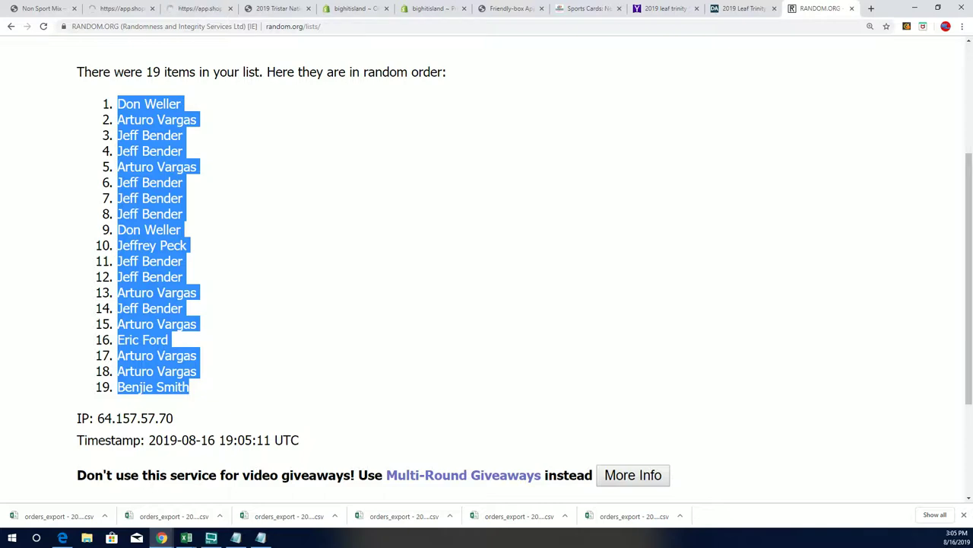
key(alt+Tab)
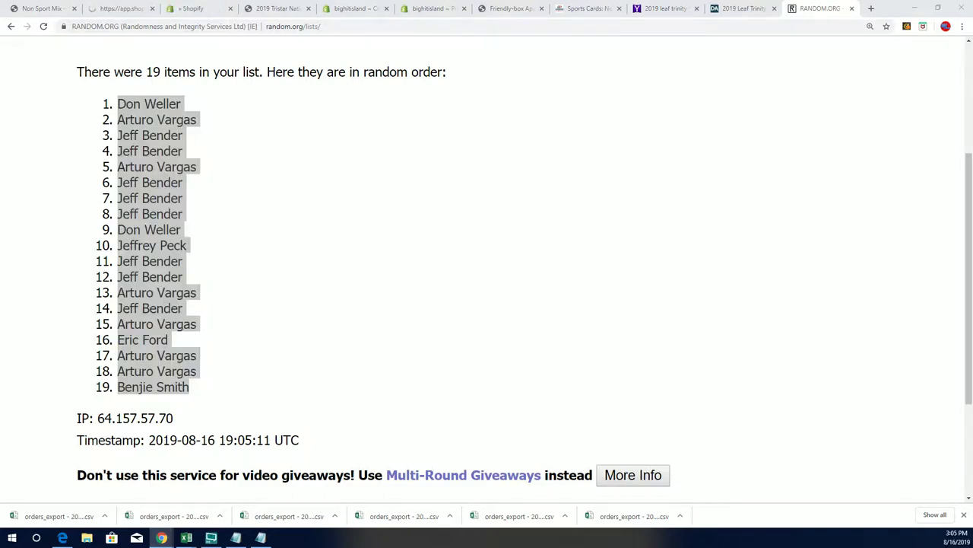
key(alt+Tab)
click(69, 138)
right_click(69, 138)
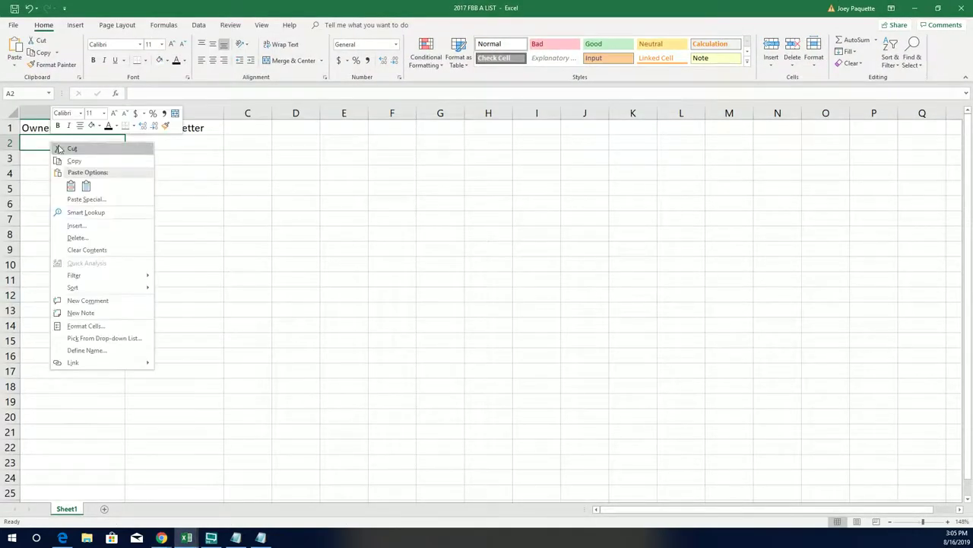
click(80, 185)
drag(189, 170, 165, 141)
click(165, 141)
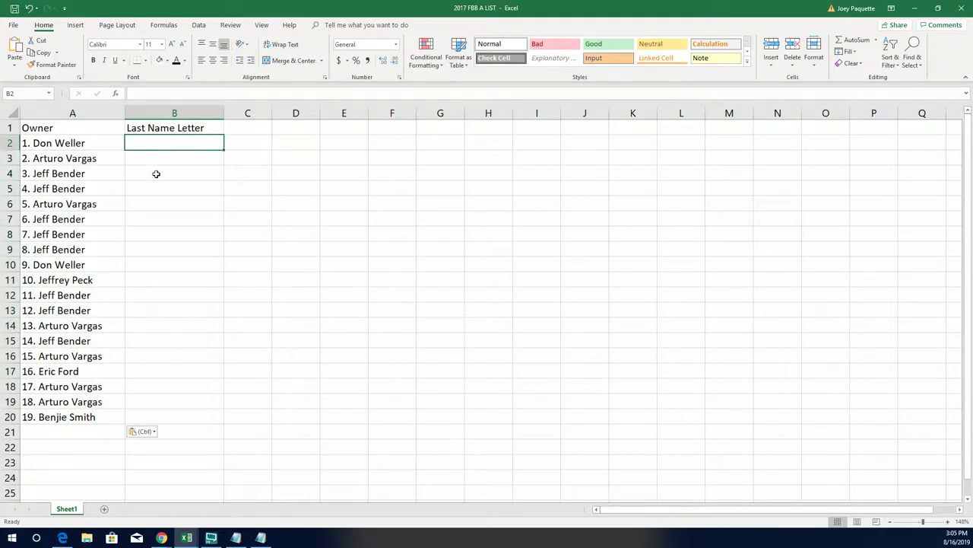
click(915, 8)
scroll(289, 118, up, 2)
Open a fresh List Randomizer form and paste the letter slots A–W from Notepad.
scroll(289, 118, up, 2)
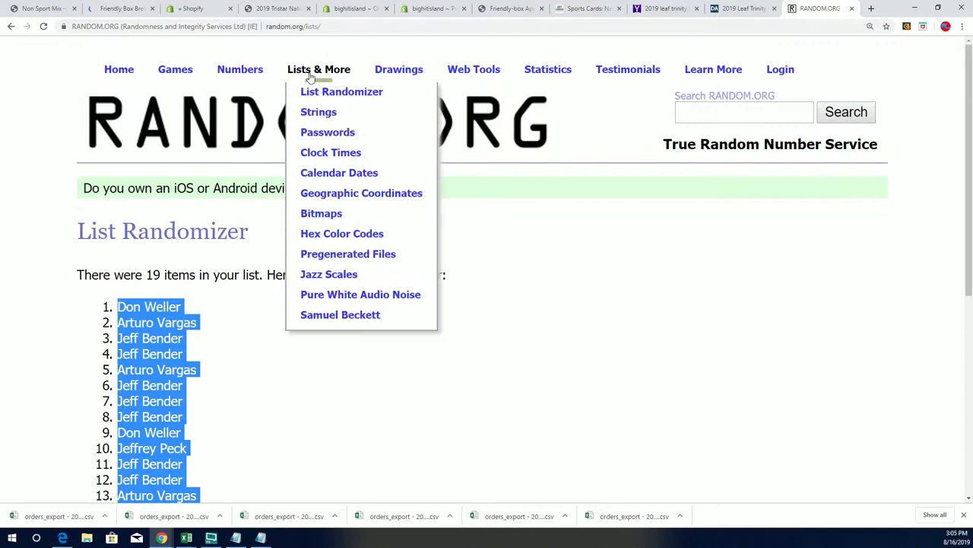
click(326, 93)
key(alt+Tab)
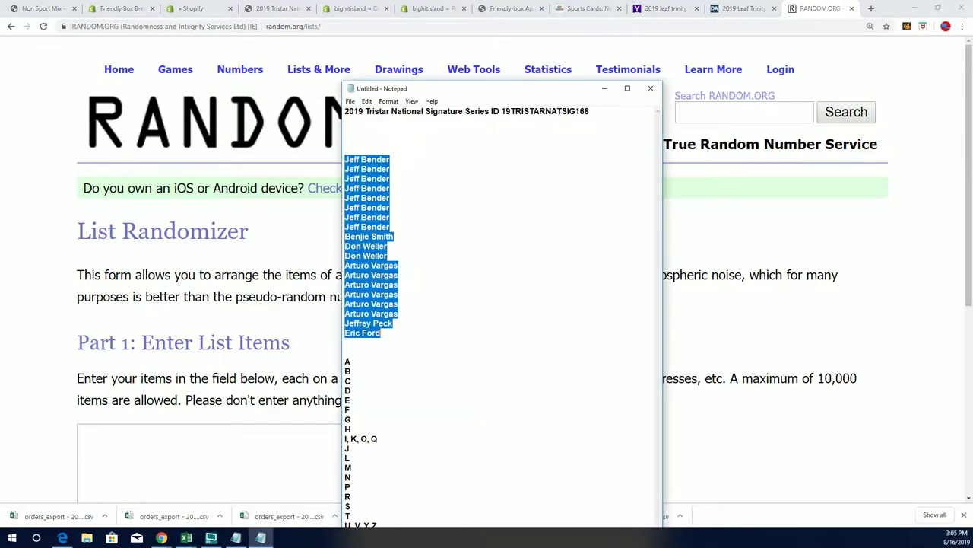
double_click(456, 82)
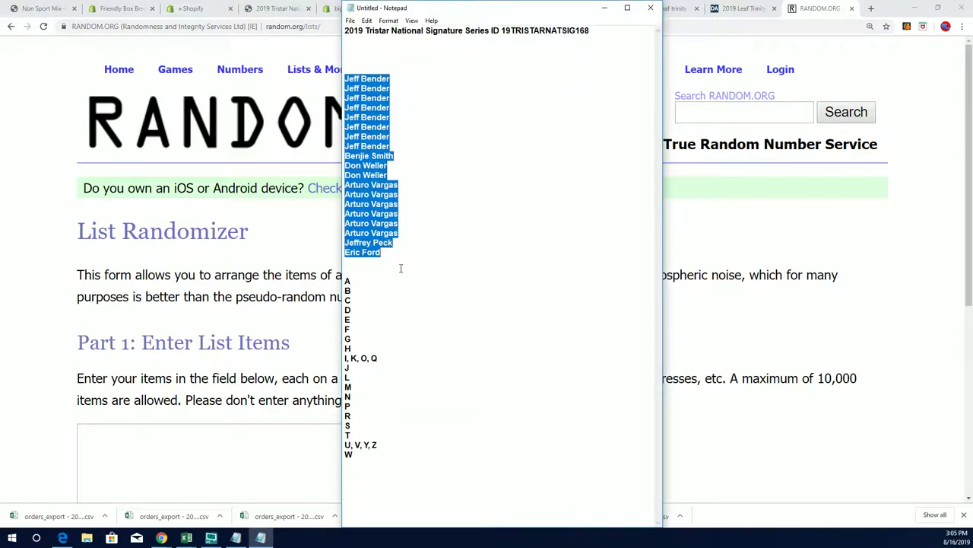
drag(354, 455, 347, 280)
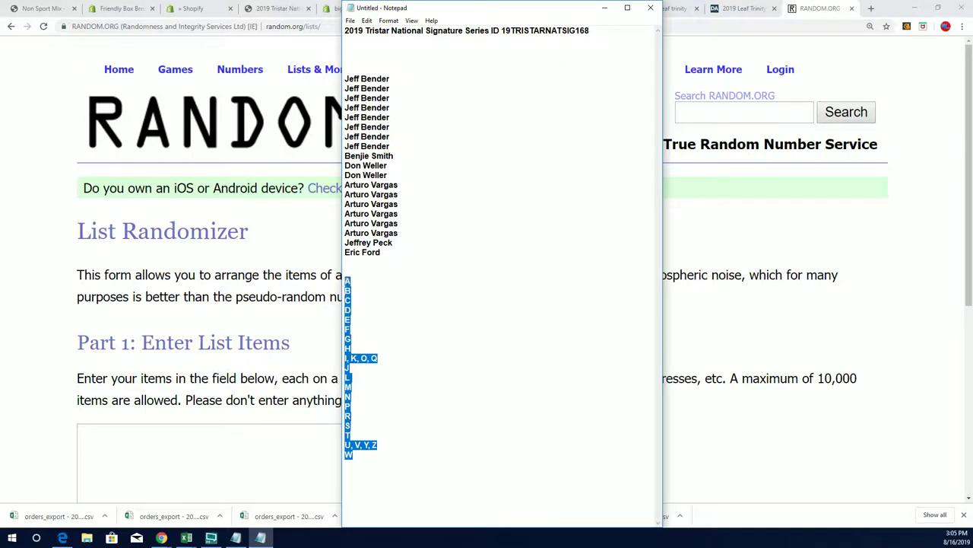
right_click(347, 280)
click(381, 312)
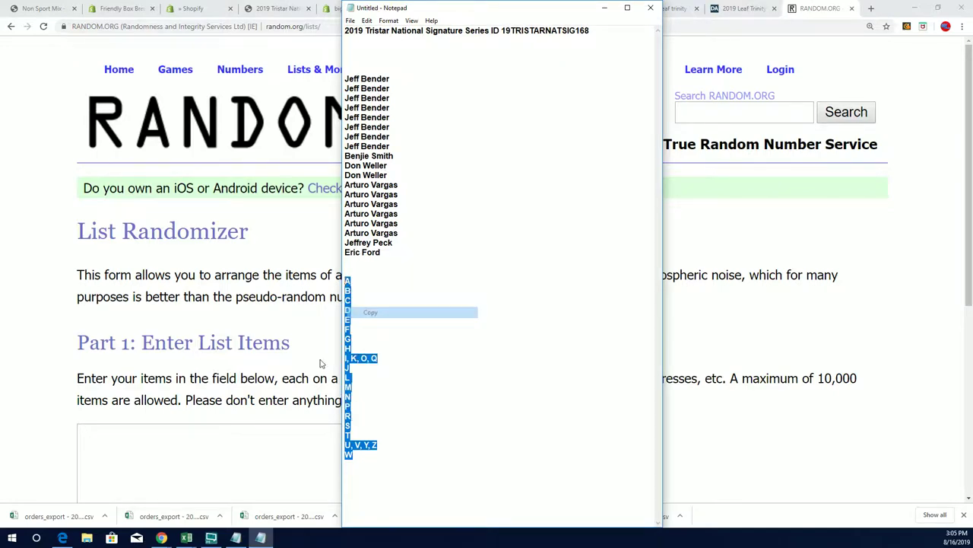
click(98, 437)
right_click(97, 436)
click(115, 357)
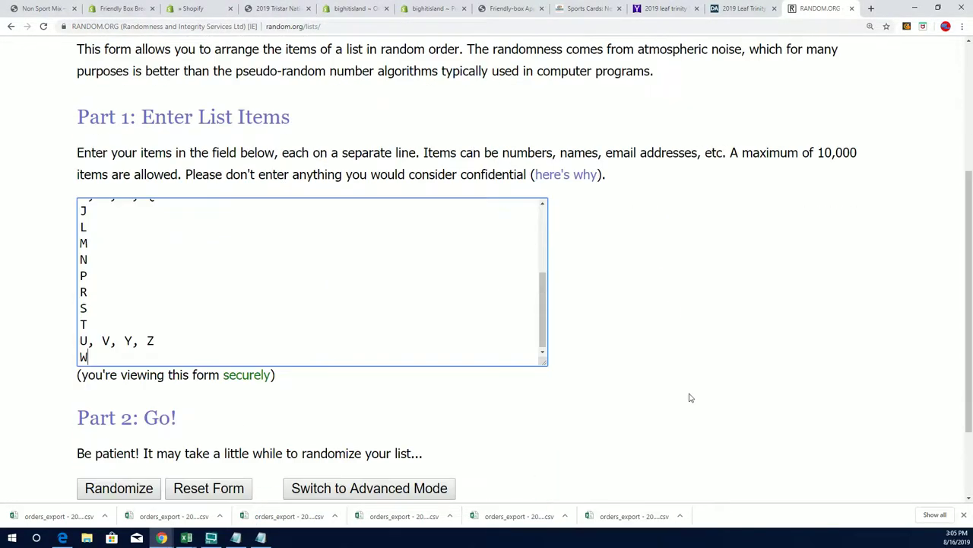
Shuffle the letter list seven times, ending with J, D, P at the top.
click(131, 423)
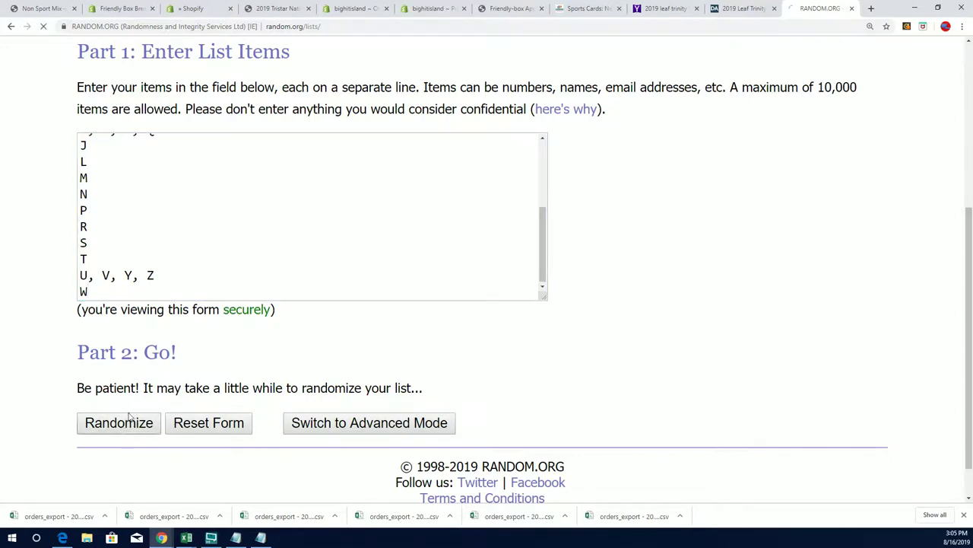
scroll(183, 372, down, 5)
click(102, 383)
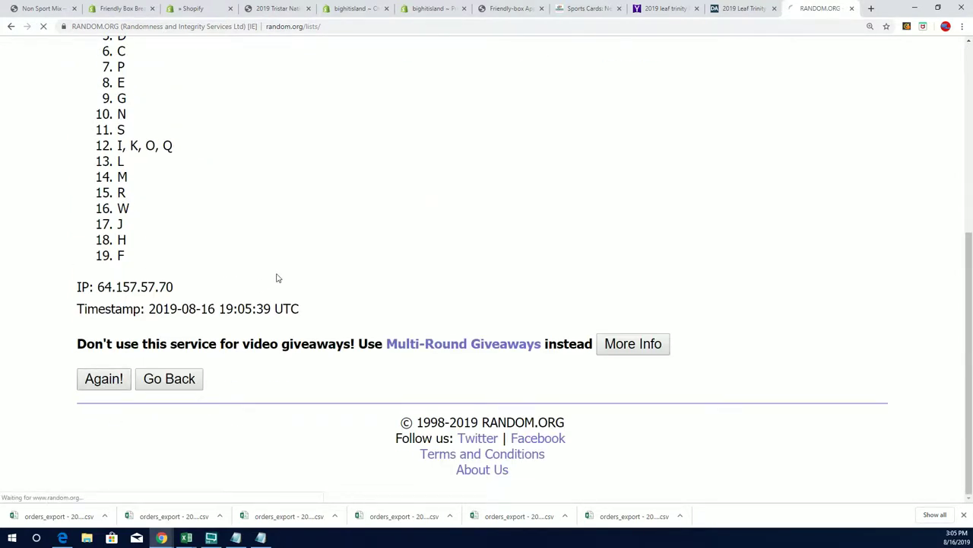
click(102, 378)
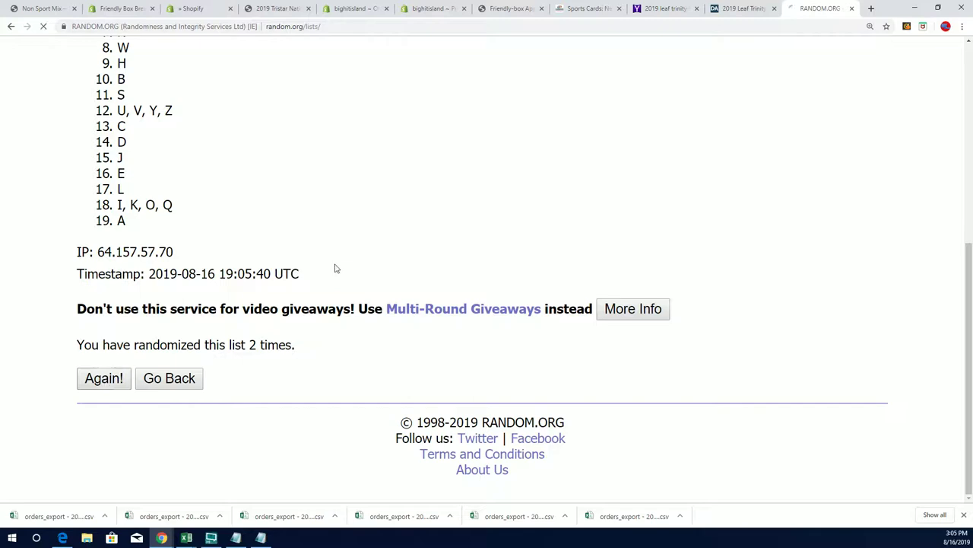
click(103, 391)
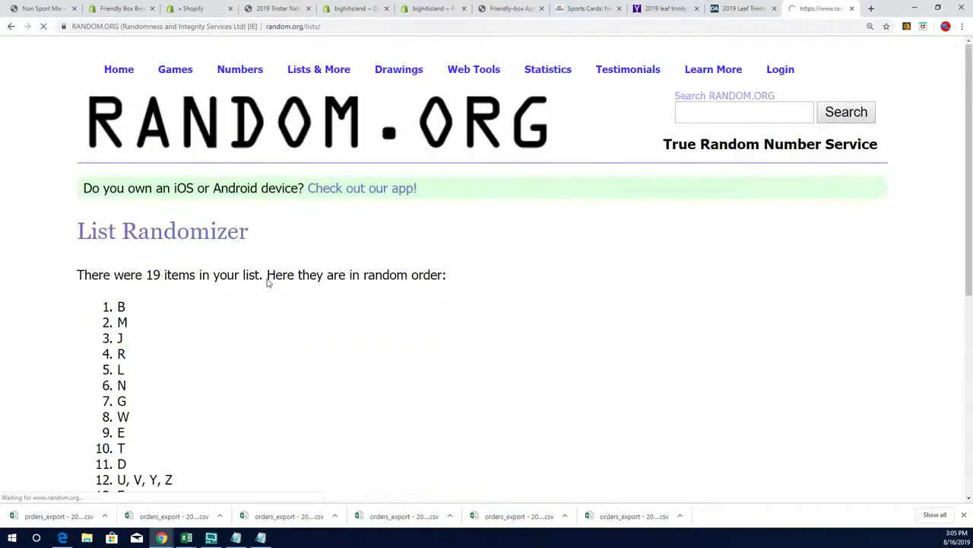
click(102, 380)
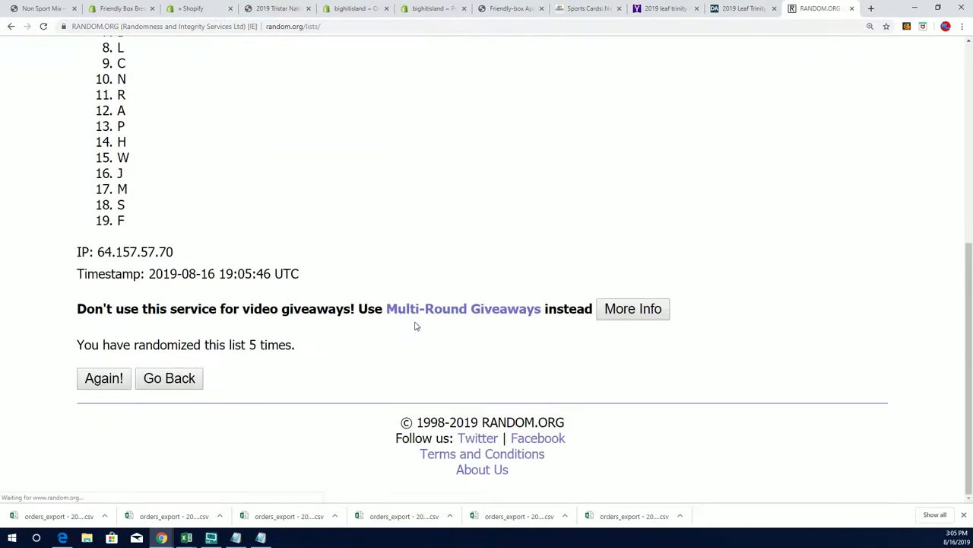
click(101, 377)
scroll(334, 274, down, 5)
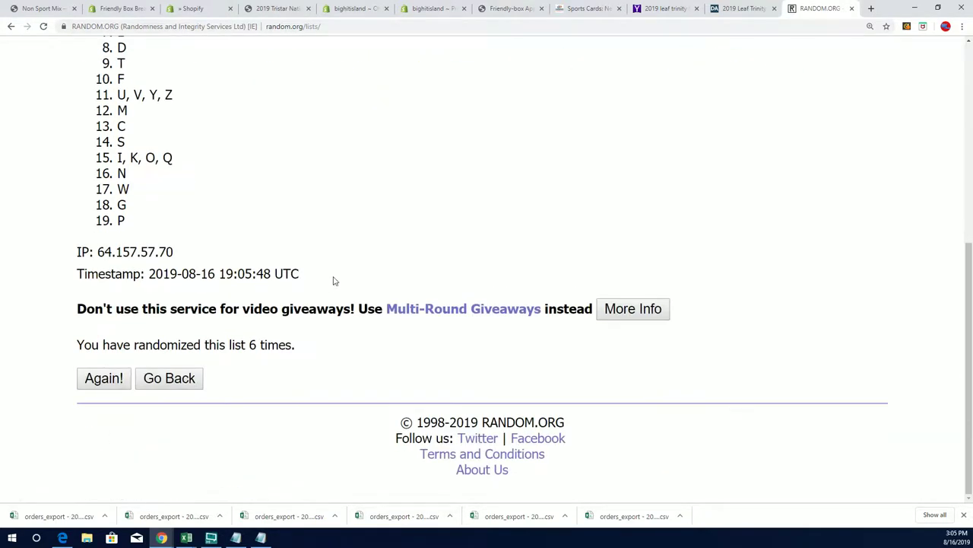
click(102, 379)
Copy the final order of the 19 shuffled letters for Excel.
scroll(169, 185, down, 2)
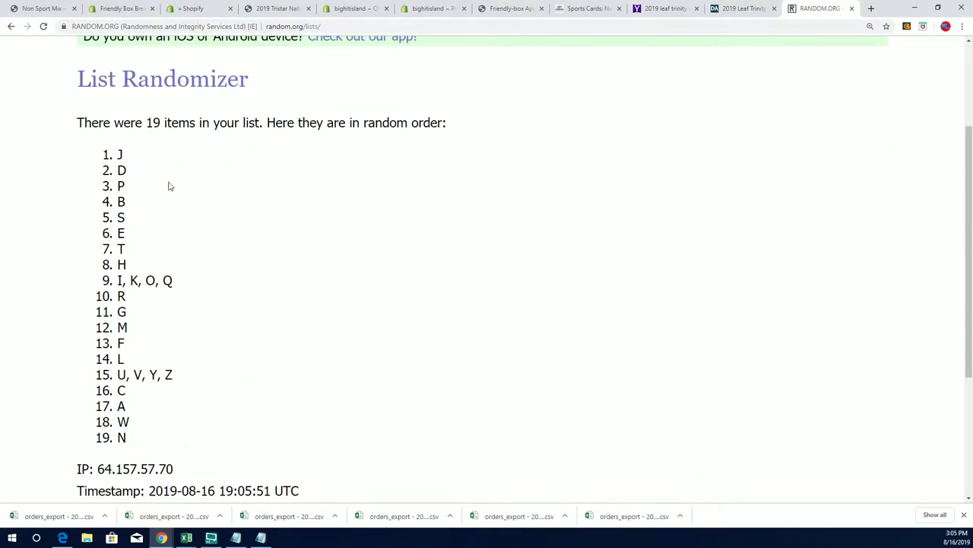
drag(116, 155, 137, 439)
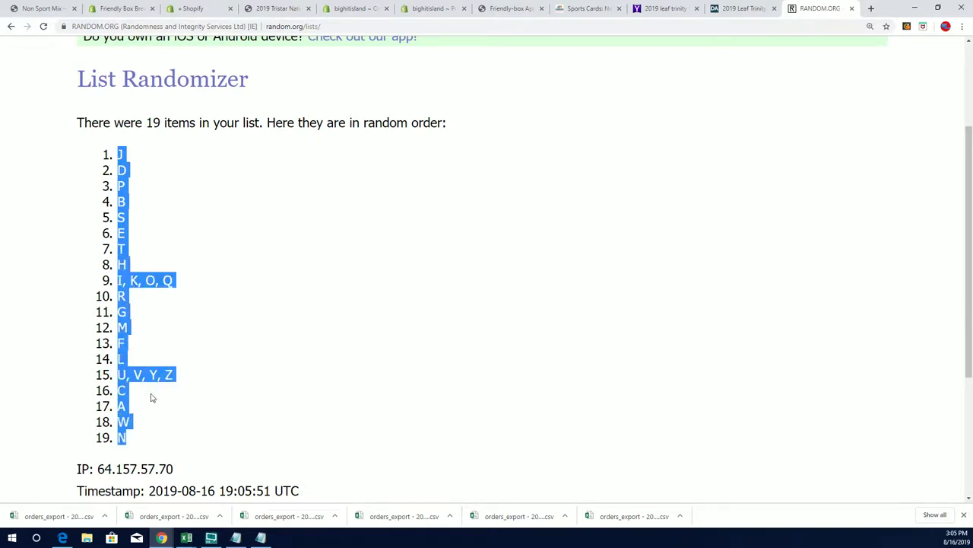
right_click(151, 367)
click(187, 374)
scroll(452, 391, down, 2)
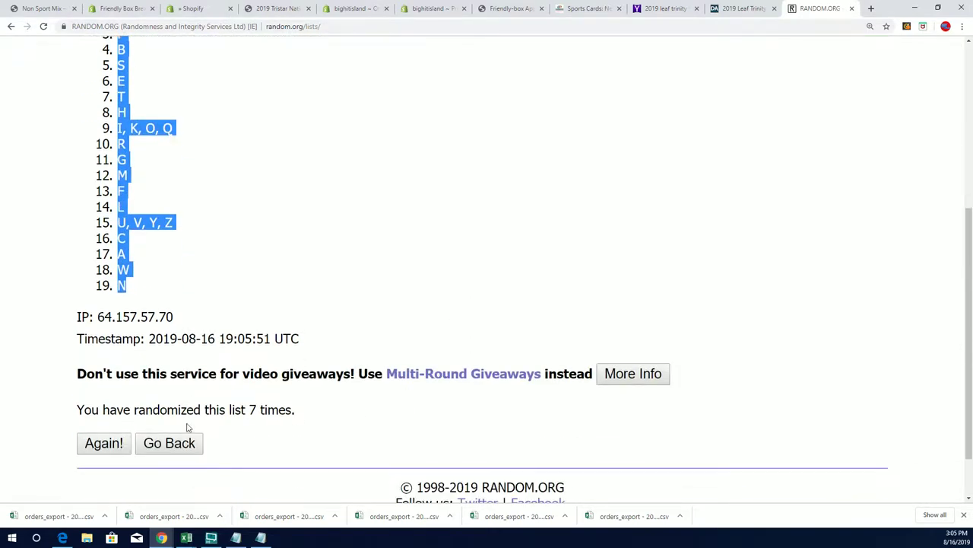
scroll(341, 421, up, 1)
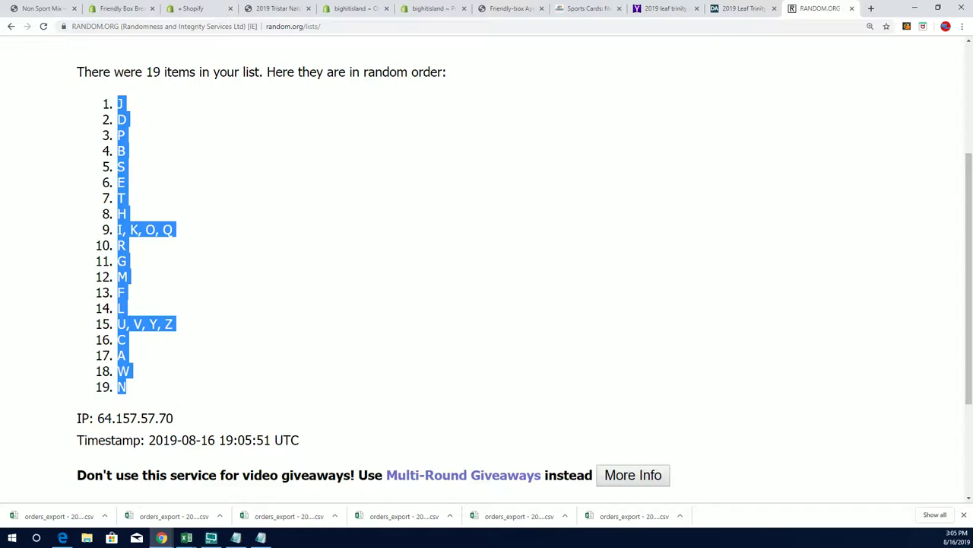
key(alt+Tab)
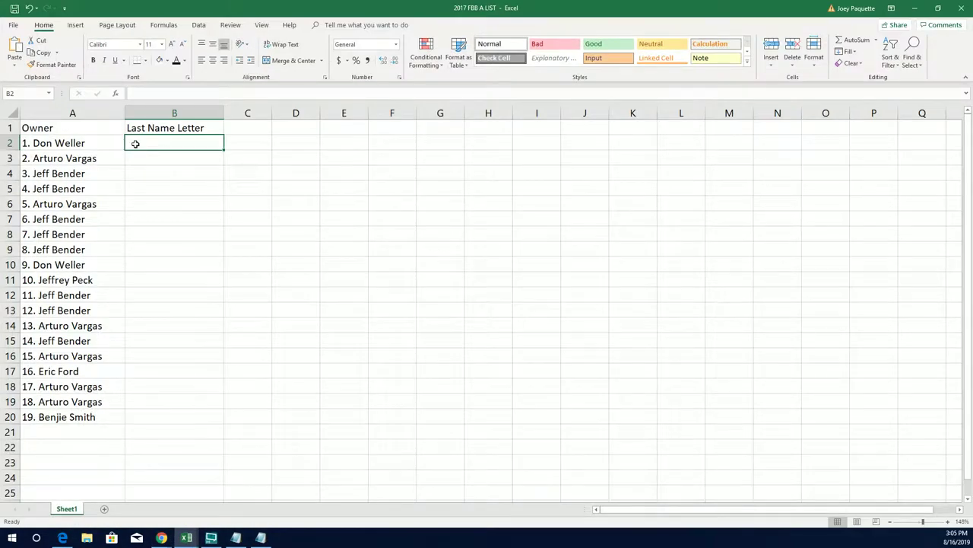
Paste the shuffled letters into the Last Name Letter column starting at B2.
right_click(135, 144)
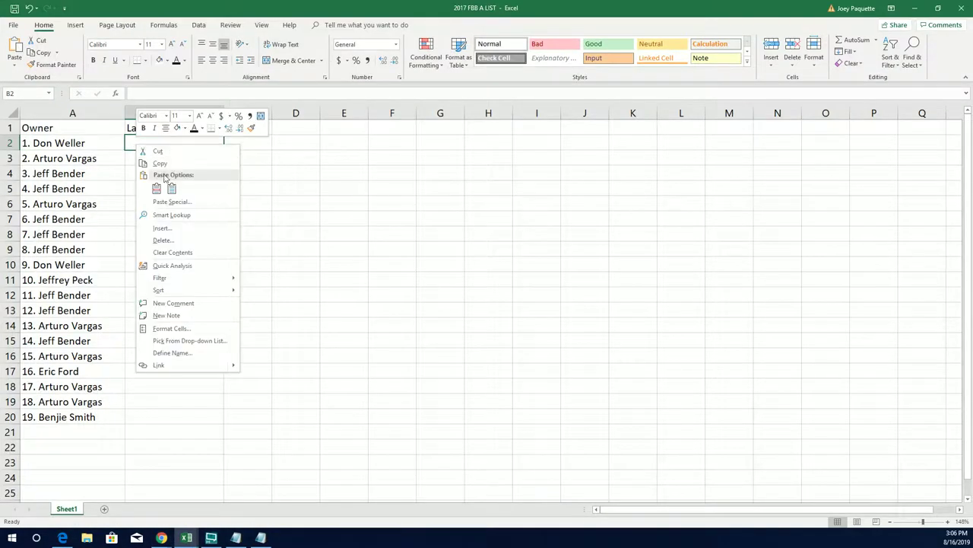
click(172, 188)
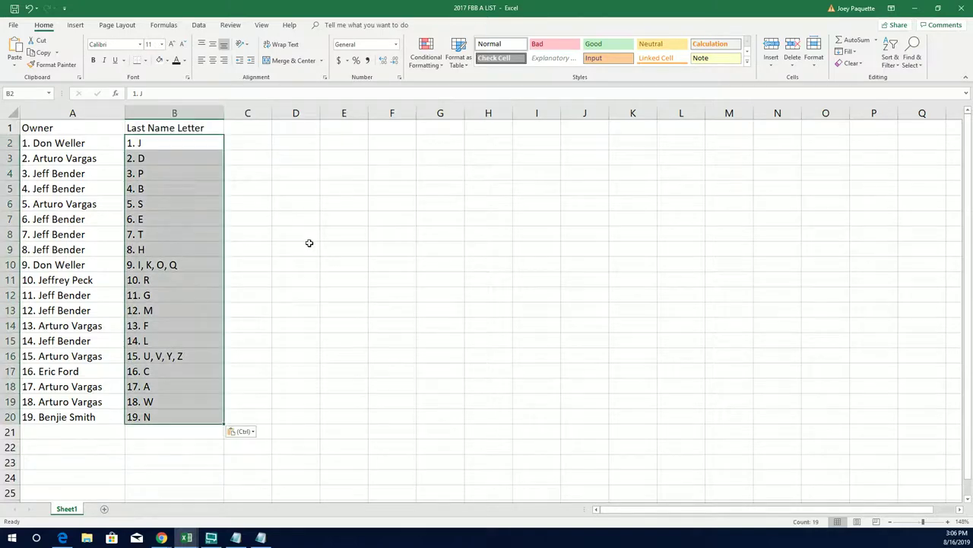
click(117, 142)
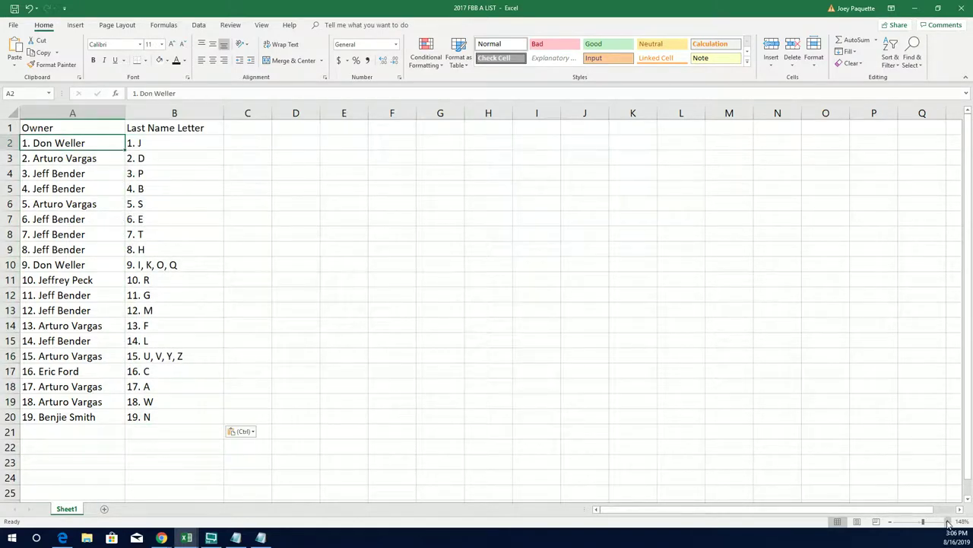
Zoom the sheet in from 148% to about 180%.
click(948, 522)
click(948, 521)
click(948, 522)
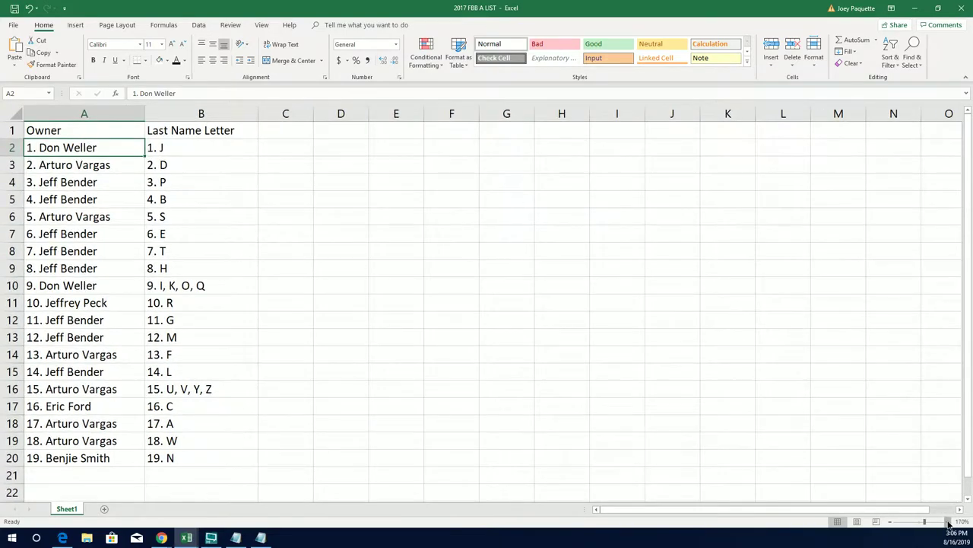
click(948, 521)
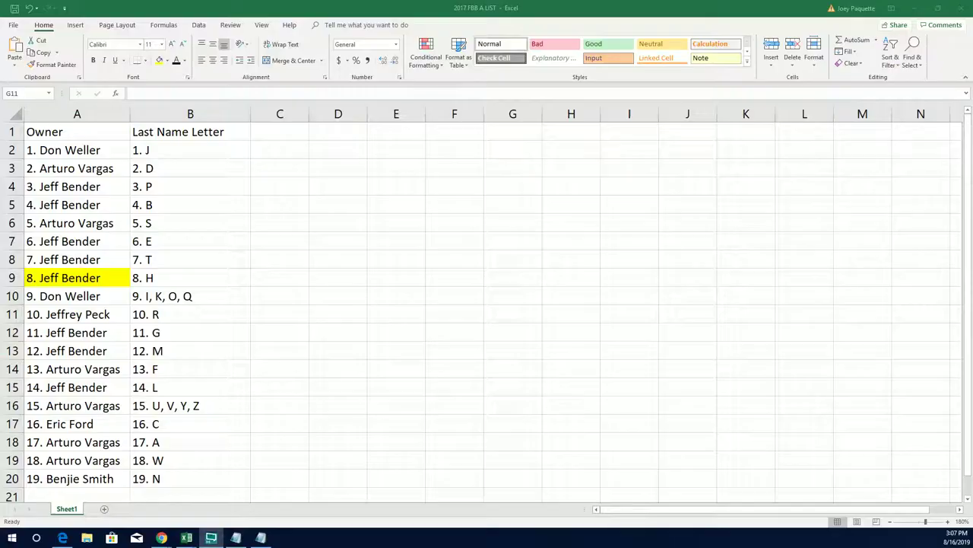
Copy the 19 owner entries in A2:A20 and minimize Excel.
drag(77, 150, 76, 475)
right_click(83, 231)
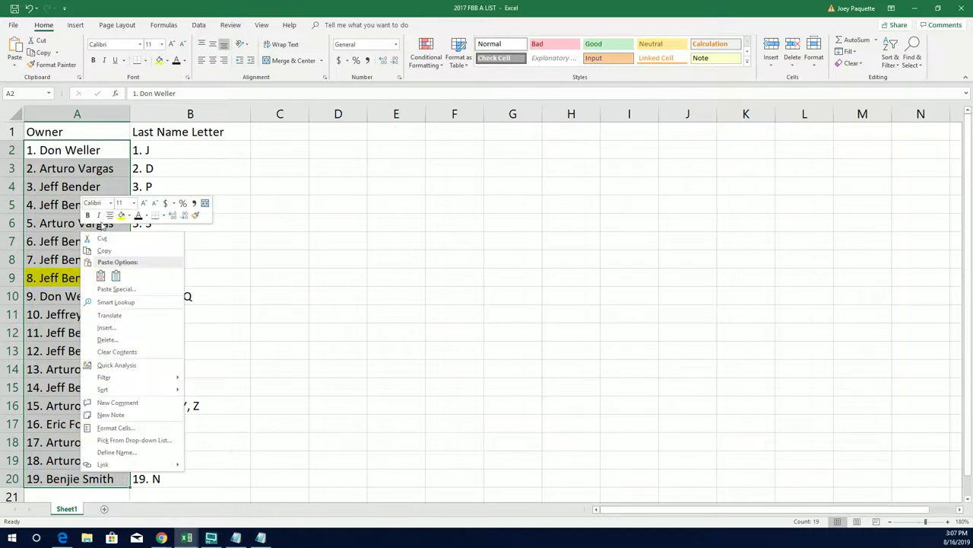
click(104, 250)
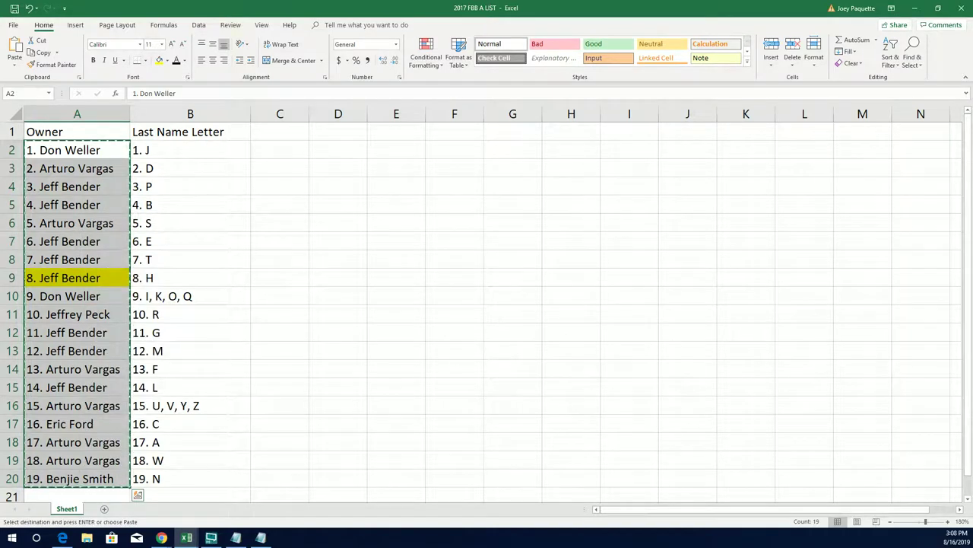
click(915, 8)
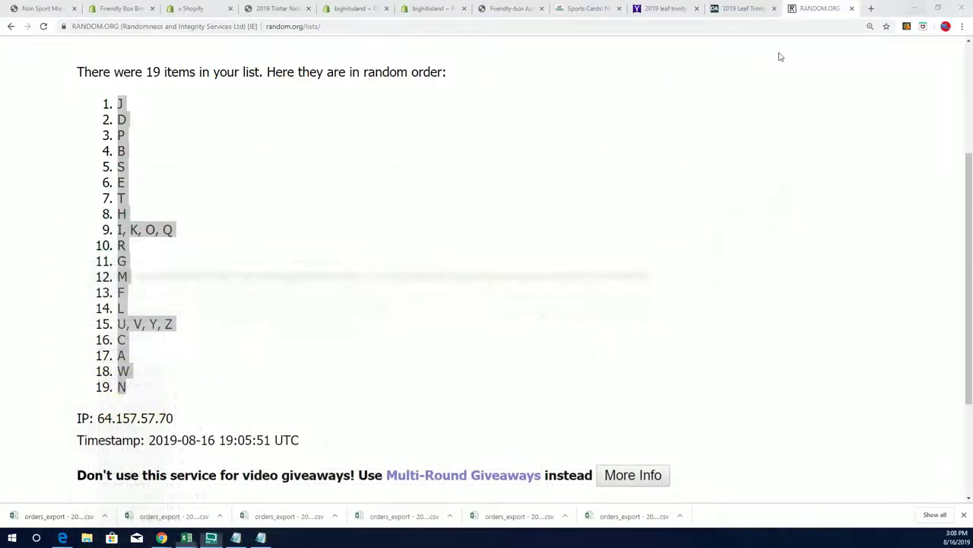
Paste the 19 owners into a fresh List Randomizer form, removing the trailing blank line.
mouse_move(319, 69)
click(316, 92)
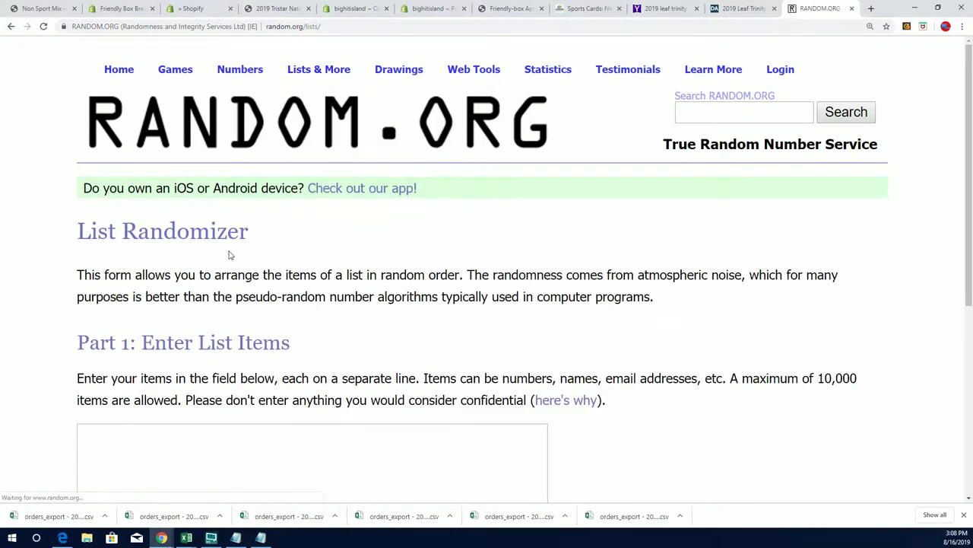
scroll(223, 252, down, 3)
right_click(94, 177)
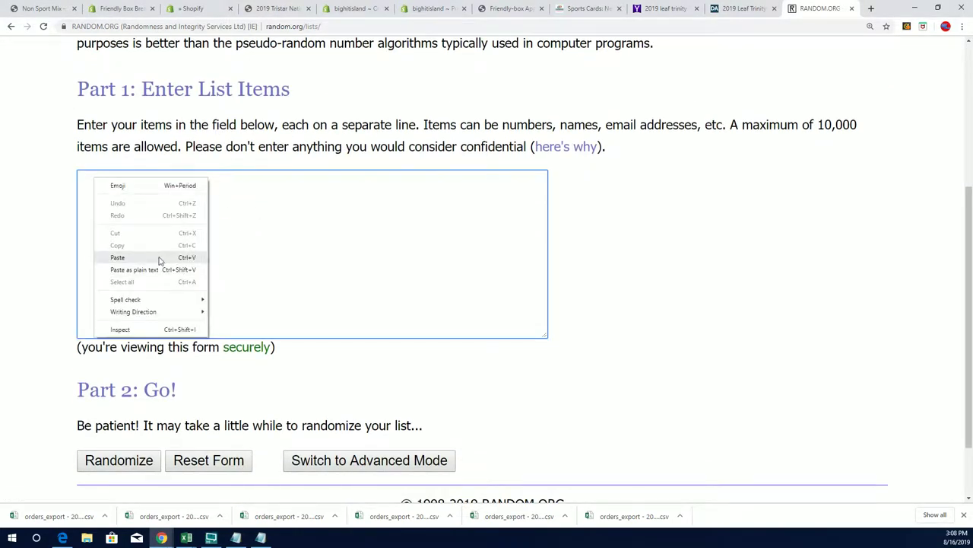
click(131, 259)
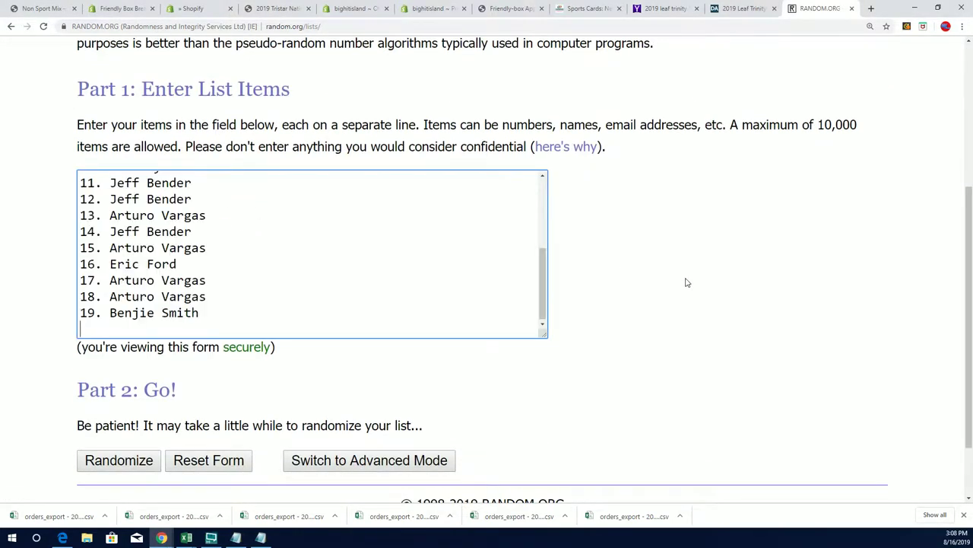
key(BackSpace)
Shuffle the owners seven times and highlight owner entry 8, now listed first.
click(153, 461)
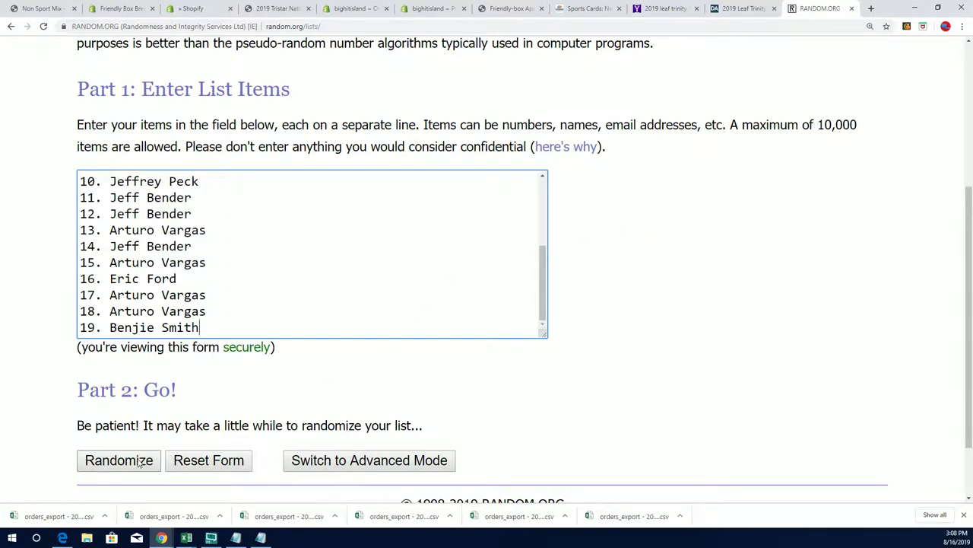
scroll(304, 358, down, 4)
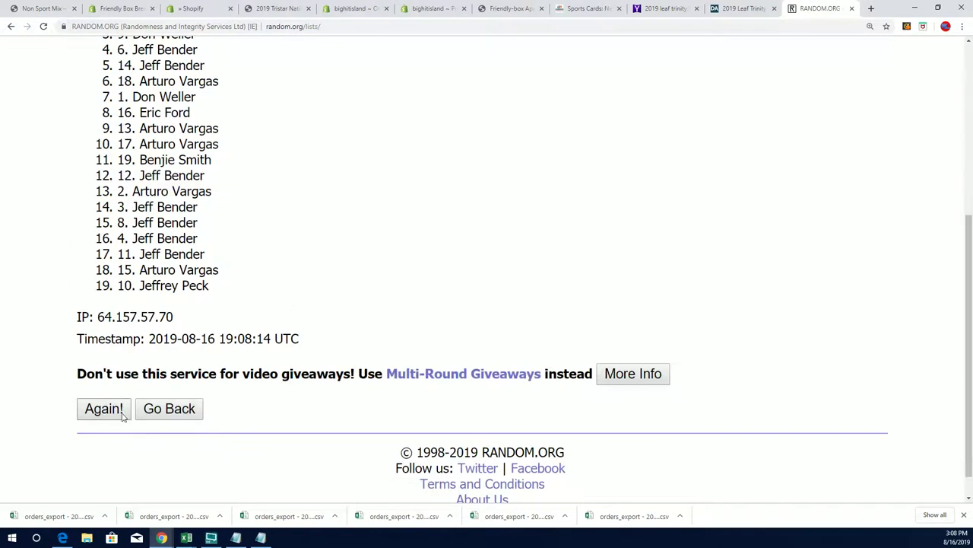
scroll(245, 304, down, 5)
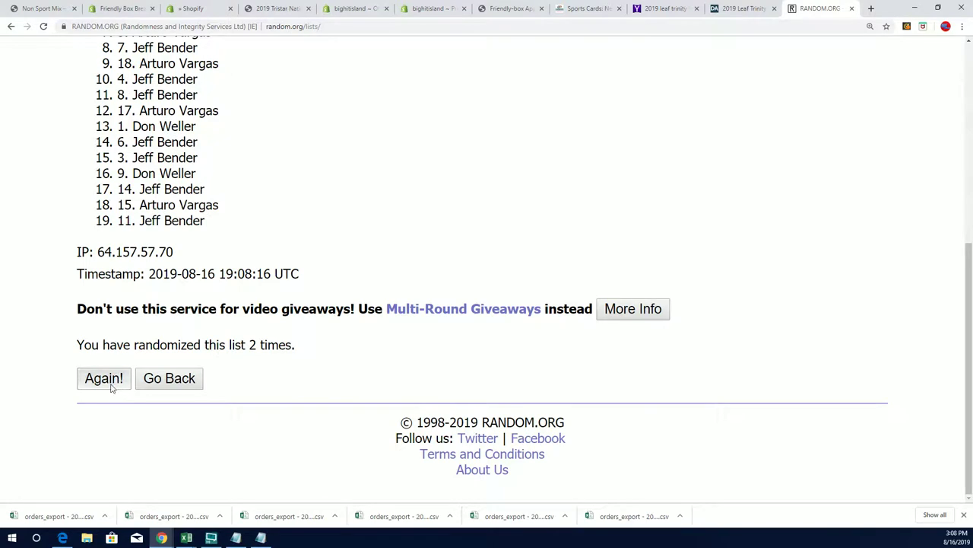
click(109, 380)
scroll(230, 324, down, 5)
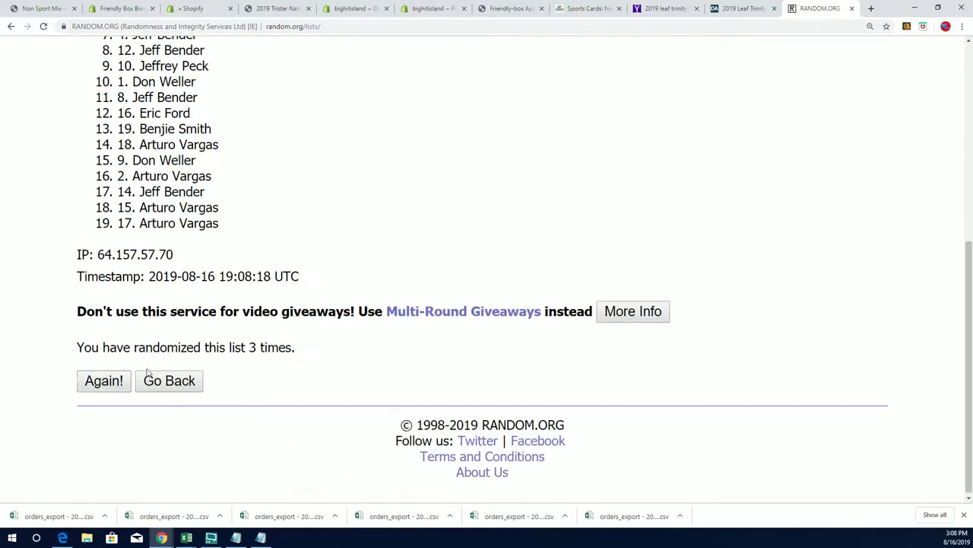
click(87, 383)
scroll(304, 312, down, 5)
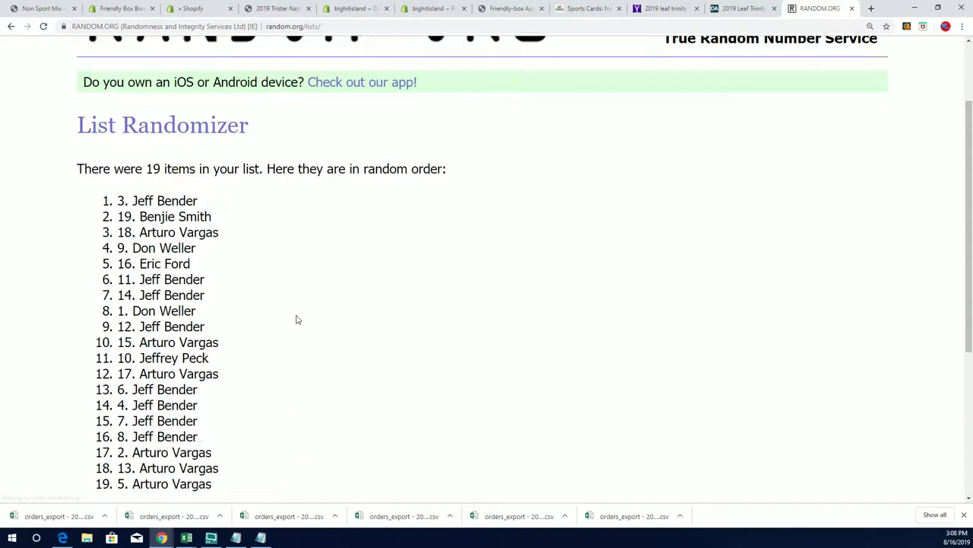
click(102, 378)
scroll(69, 384, down, 5)
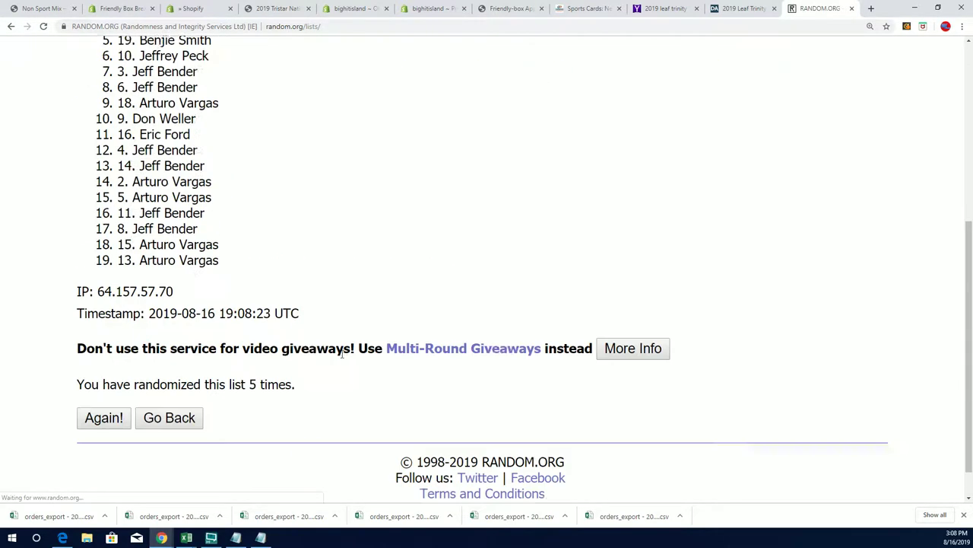
click(91, 384)
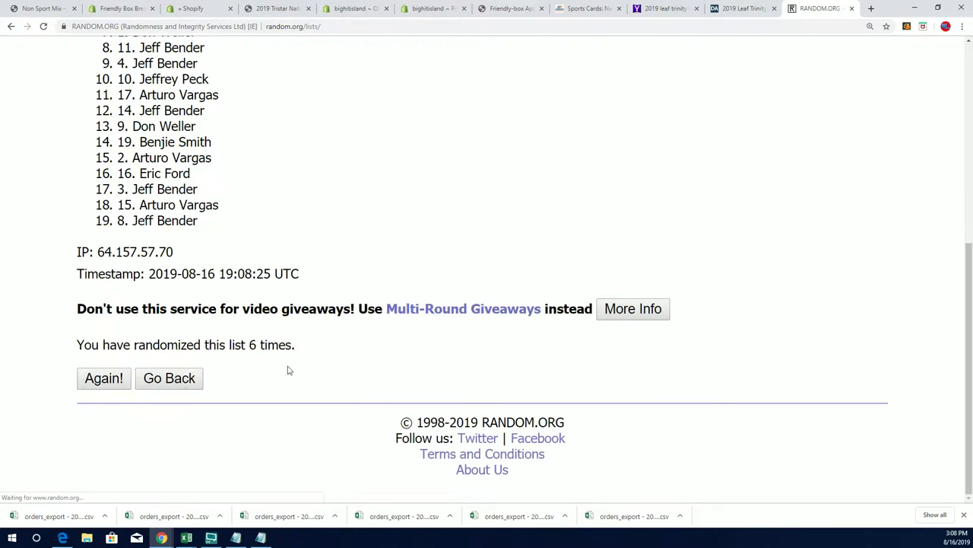
click(99, 386)
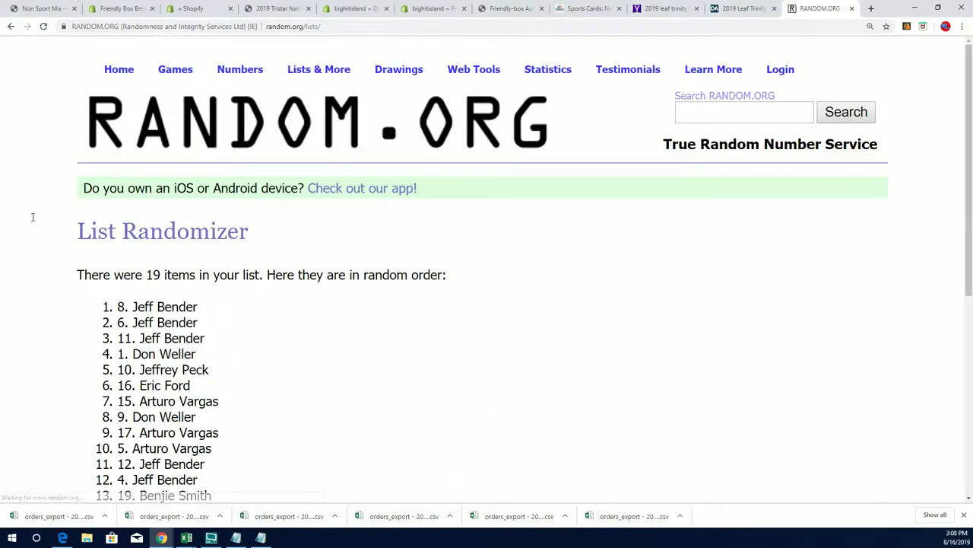
drag(231, 312, 58, 299)
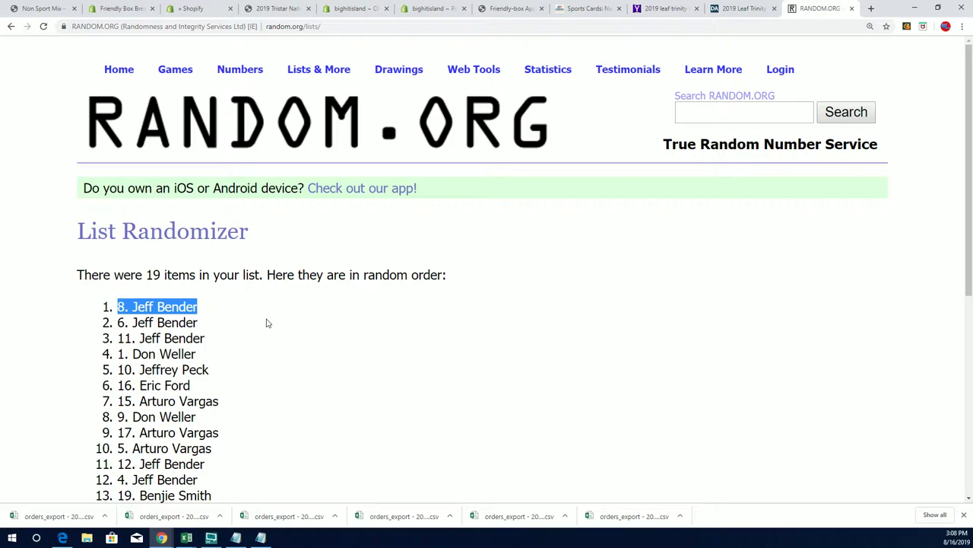
scroll(274, 326, down, 3)
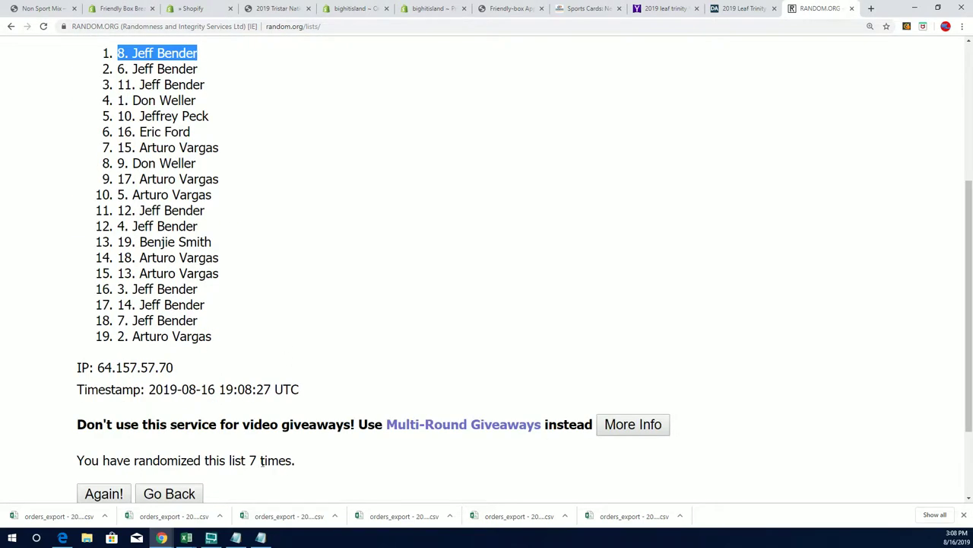
scroll(262, 461, up, 2)
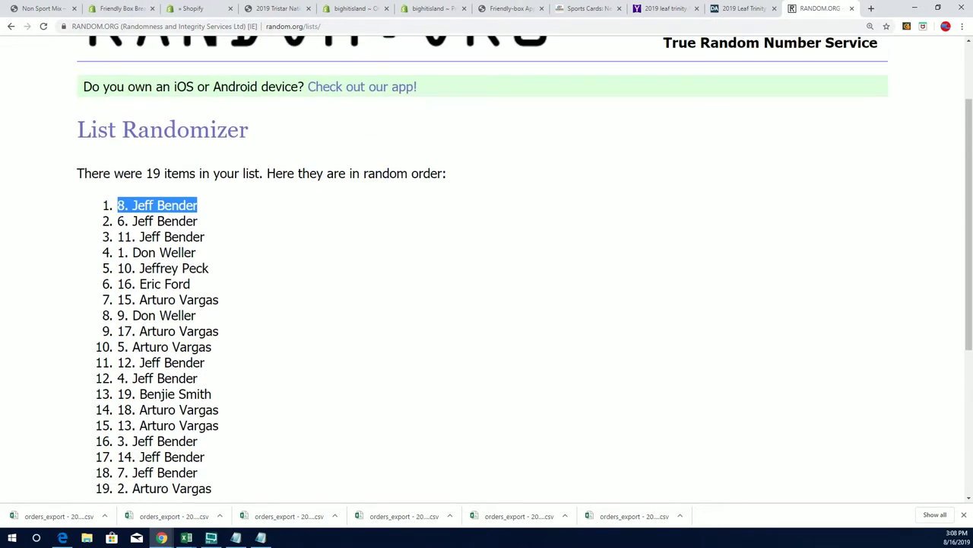